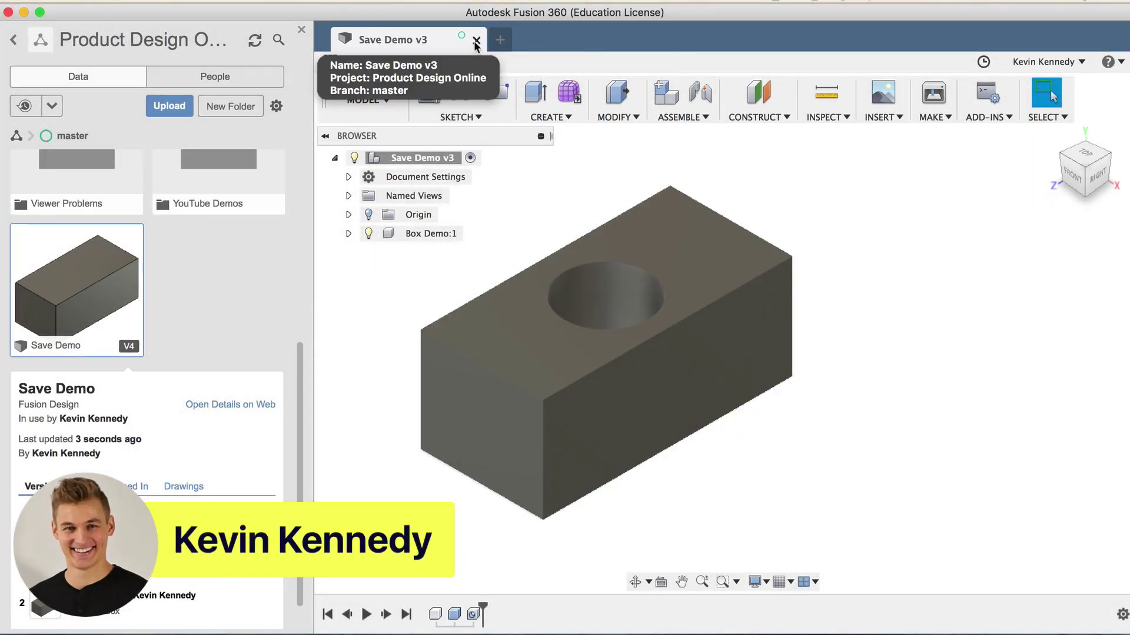
Close the Save Demo v3 tab so a fresh Untitled design remains open.
{"action": "left_click", "coordinate": [476, 41]}
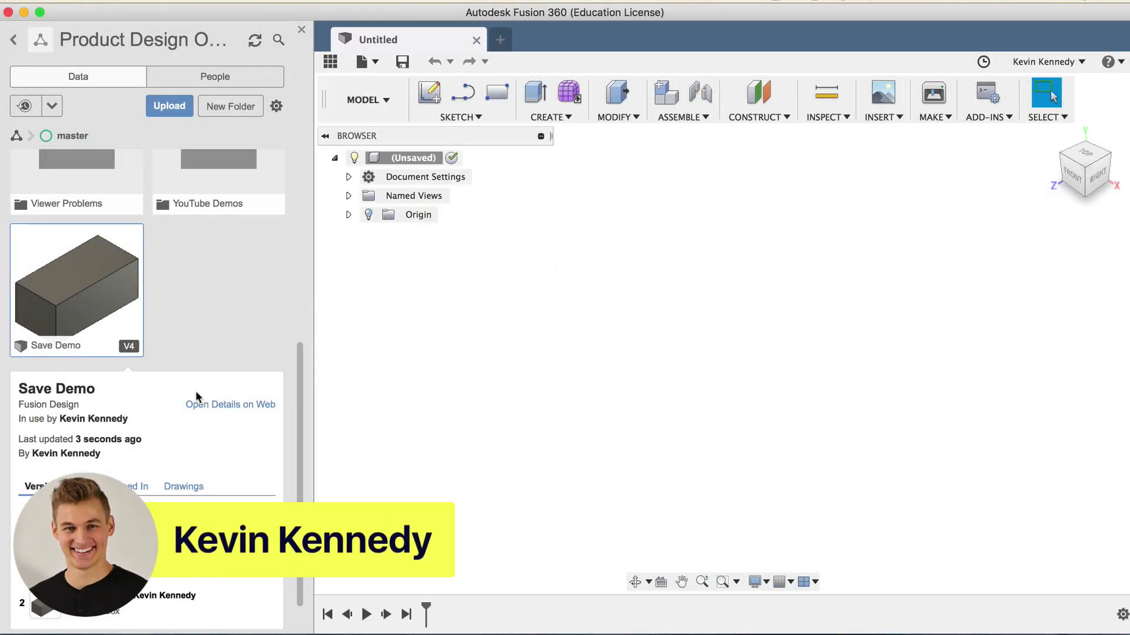
{"action": "left_click", "coordinate": [269, 522]}
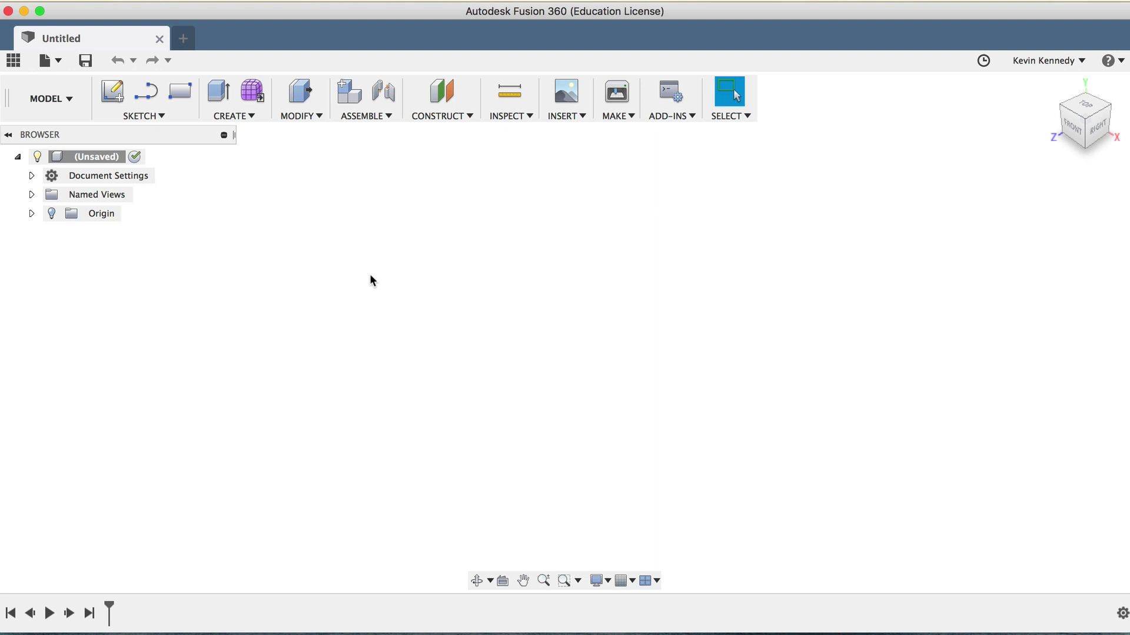
Create a 58.884 × 65.449 × 50 mm box on the bottom plane as new component Component1:1.
{"action": "left_click", "coordinate": [237, 117]}
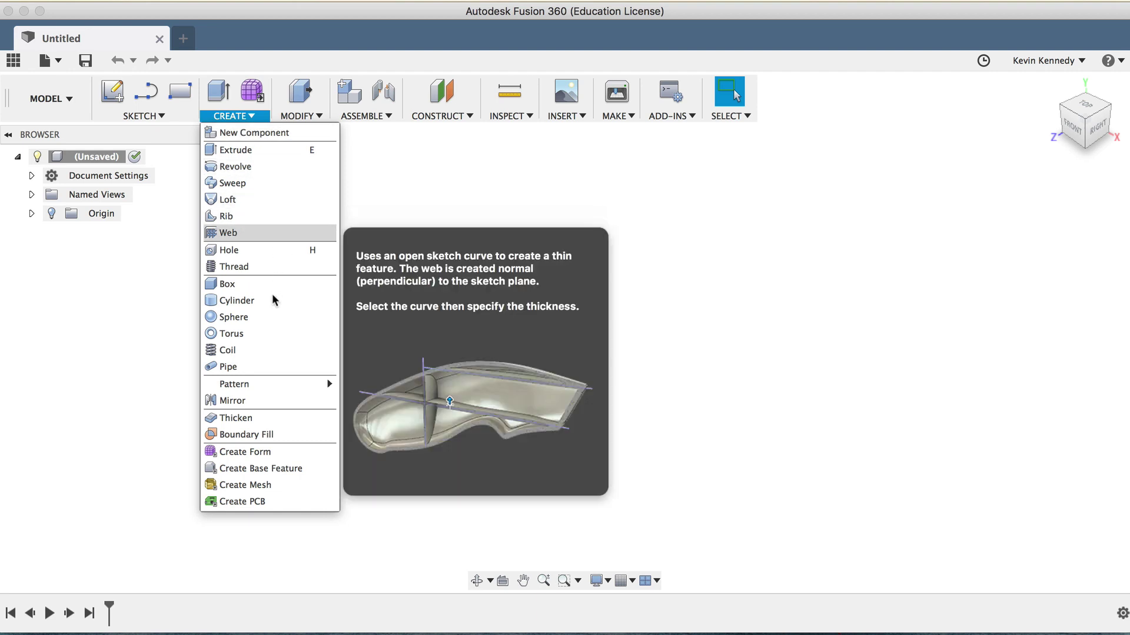
{"action": "left_click", "coordinate": [272, 283]}
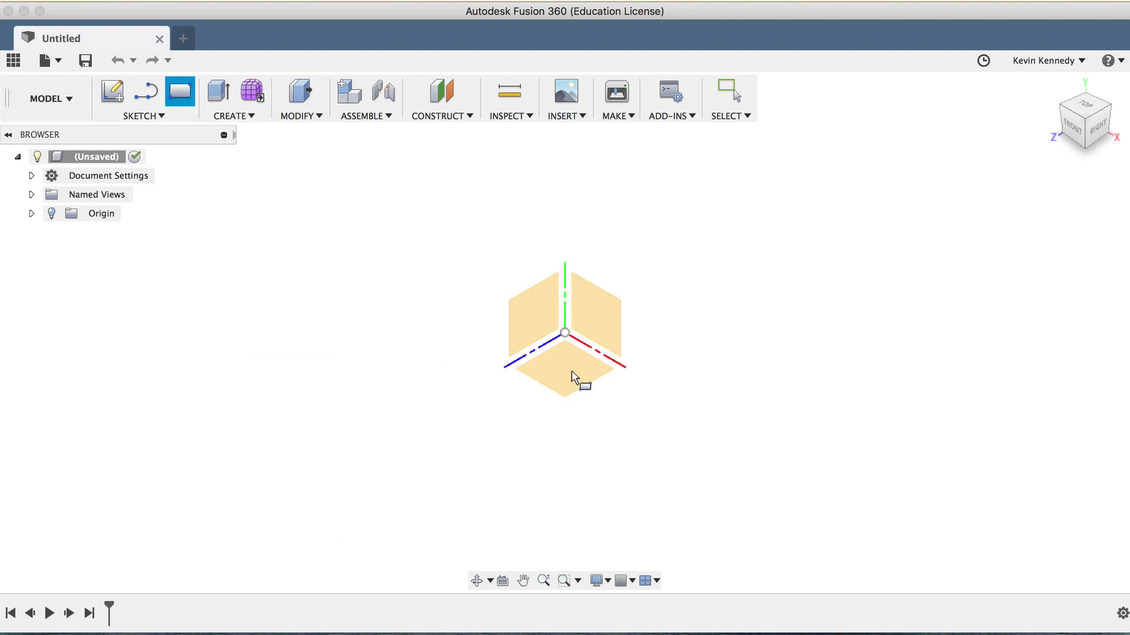
{"action": "left_click", "coordinate": [572, 378]}
{"action": "left_click", "coordinate": [565, 332]}
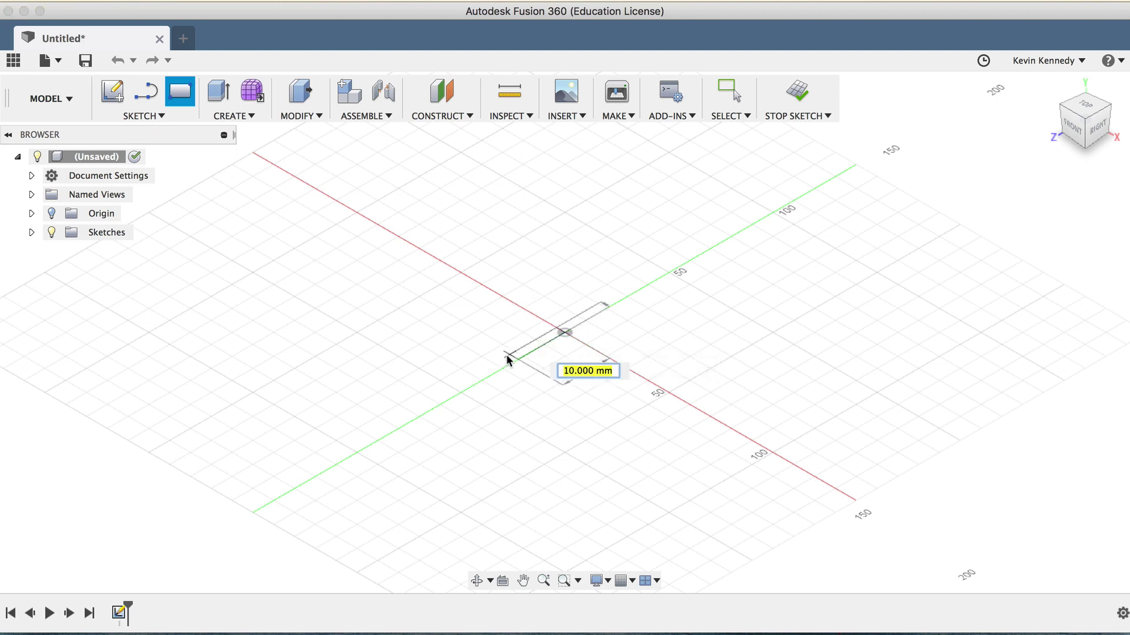
{"action": "left_click", "coordinate": [306, 339]}
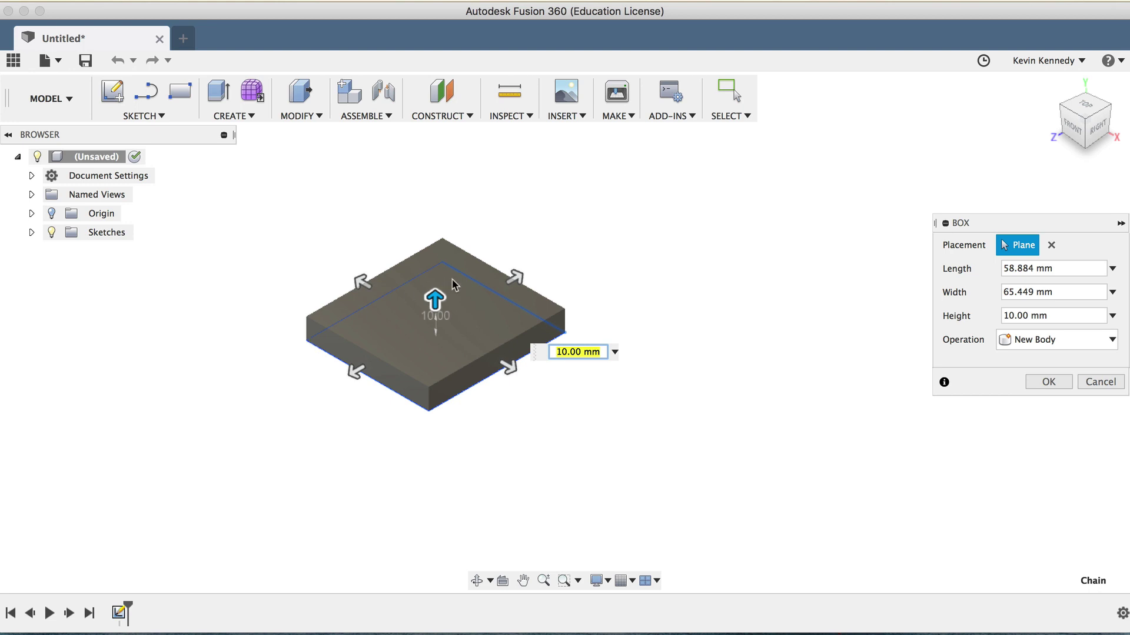
{"action": "left_click_drag", "start_coordinate": [435, 297], "coordinate": [423, 194]}
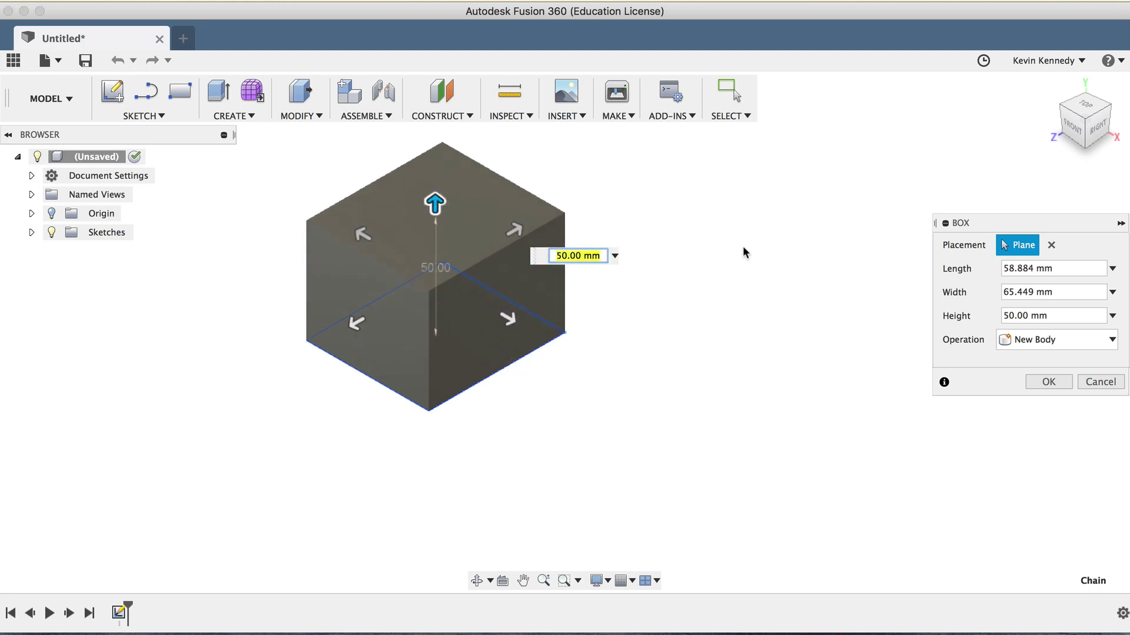
{"action": "left_click", "coordinate": [1053, 341]}
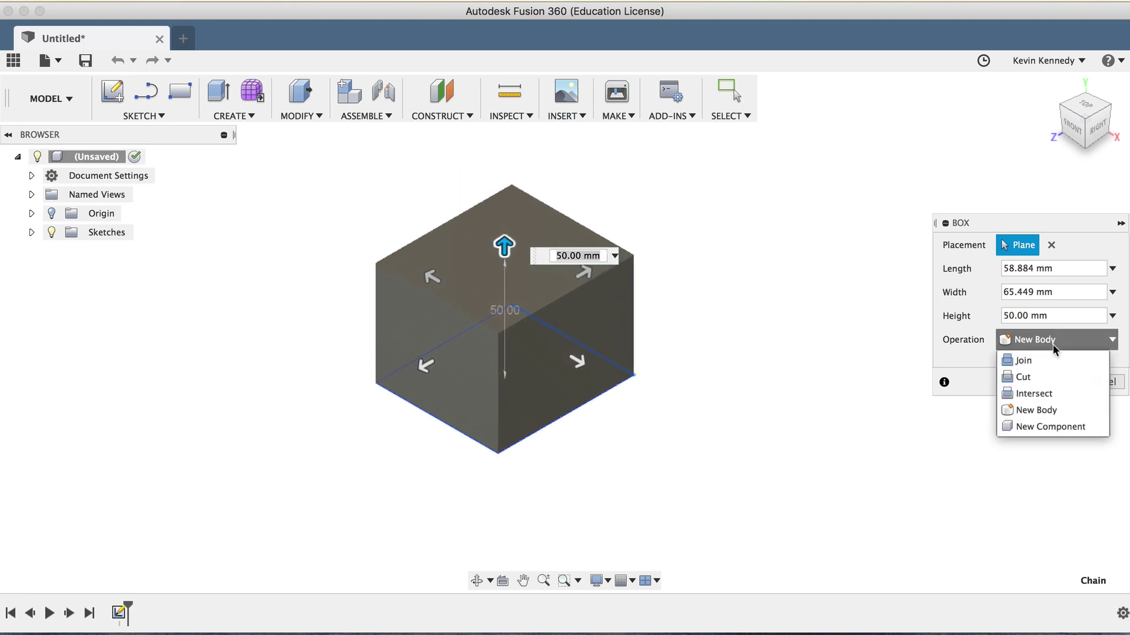
{"action": "left_click", "coordinate": [1050, 423]}
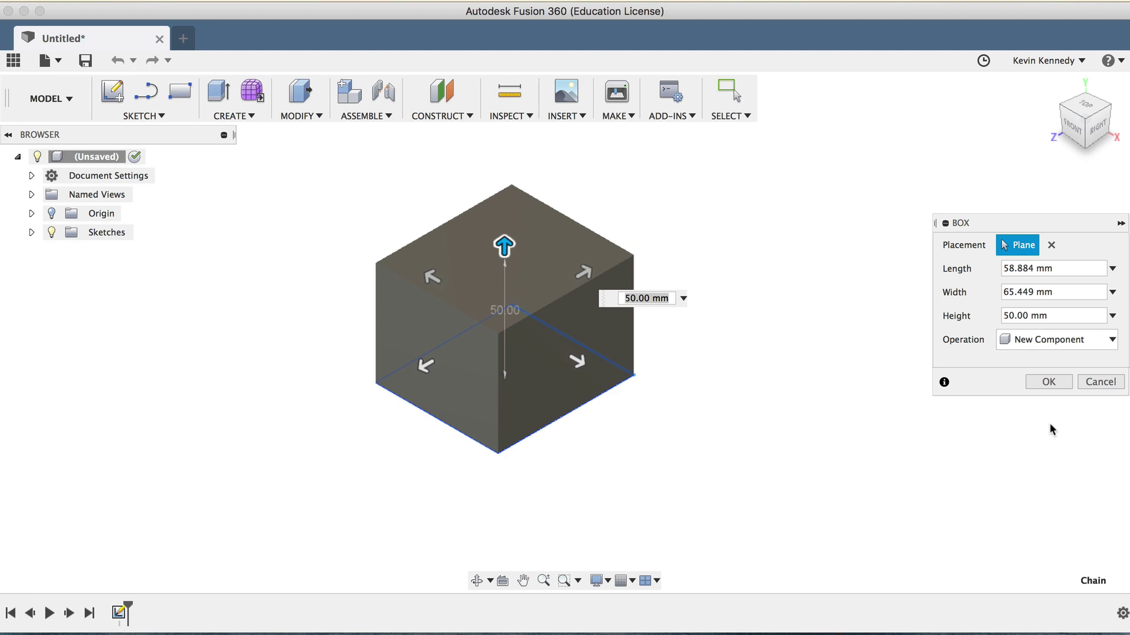
{"action": "left_click", "coordinate": [1047, 382]}
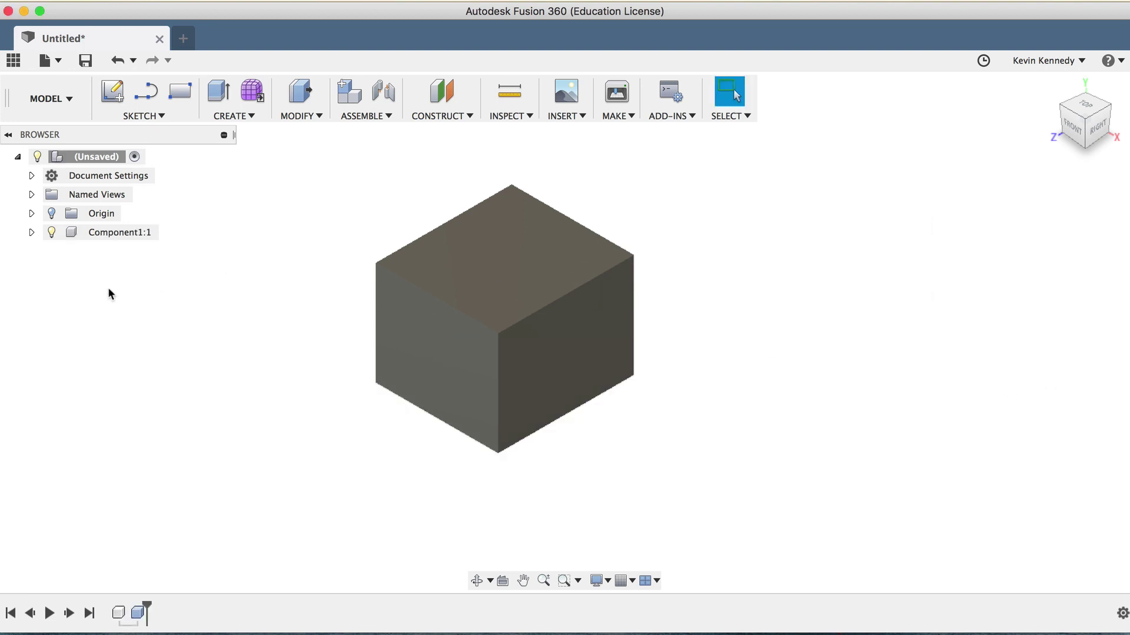
Rename Component1:1 in the Browser to 'Box Demo'.
{"action": "left_click", "coordinate": [117, 234]}
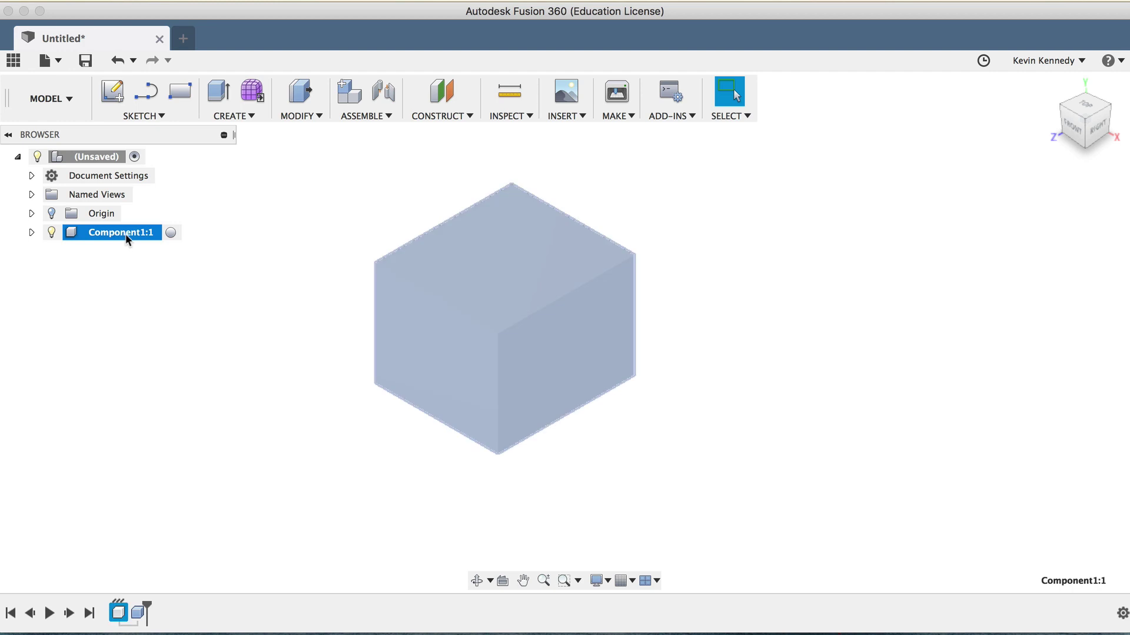
{"action": "double_click", "coordinate": [125, 234]}
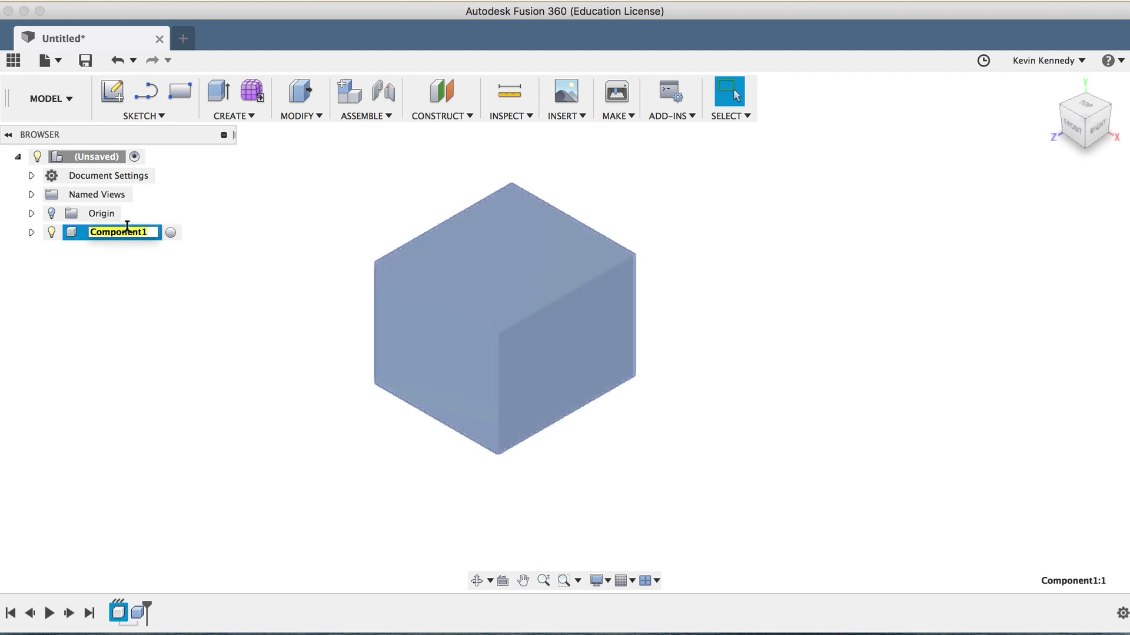
{"action": "type", "text": "Box Demo"}
{"action": "key", "text": "Return"}
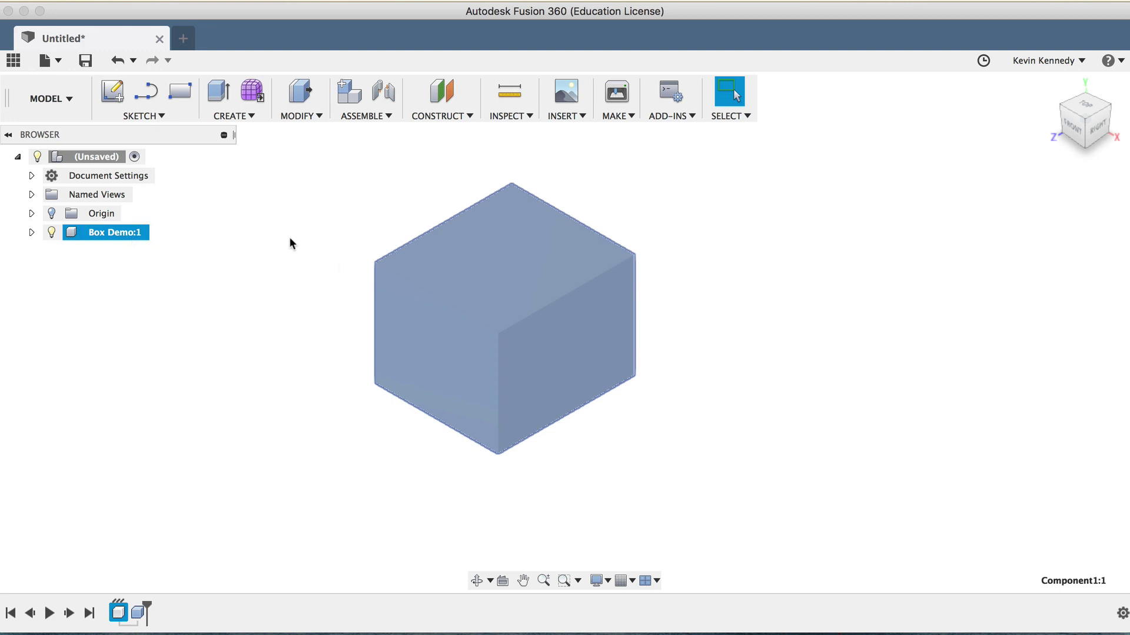
{"action": "left_click", "coordinate": [292, 260]}
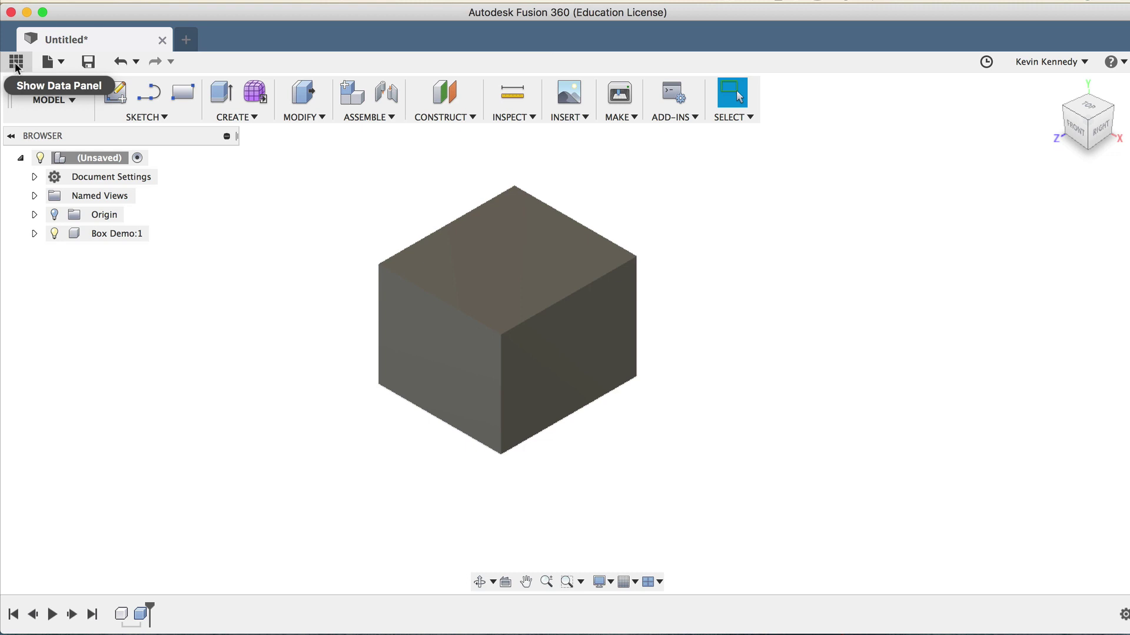
Save the design under the name 'Save Demo' in the project's master location.
{"action": "left_click", "coordinate": [16, 65]}
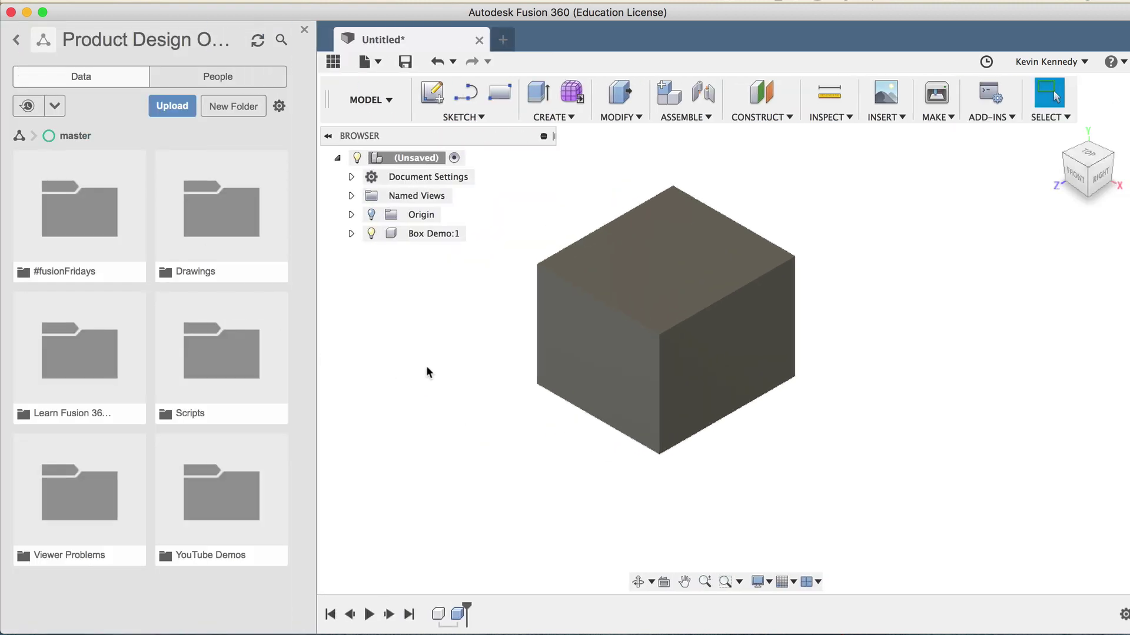
{"action": "left_click", "coordinate": [405, 61]}
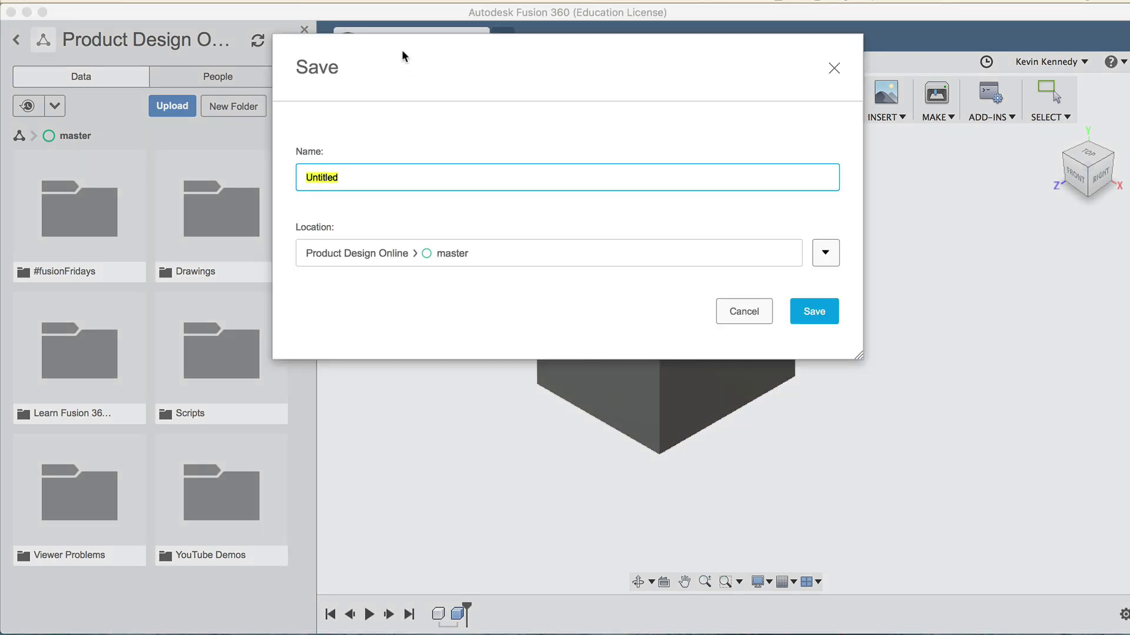
{"action": "left_click_drag", "start_coordinate": [402, 55], "coordinate": [455, 148]}
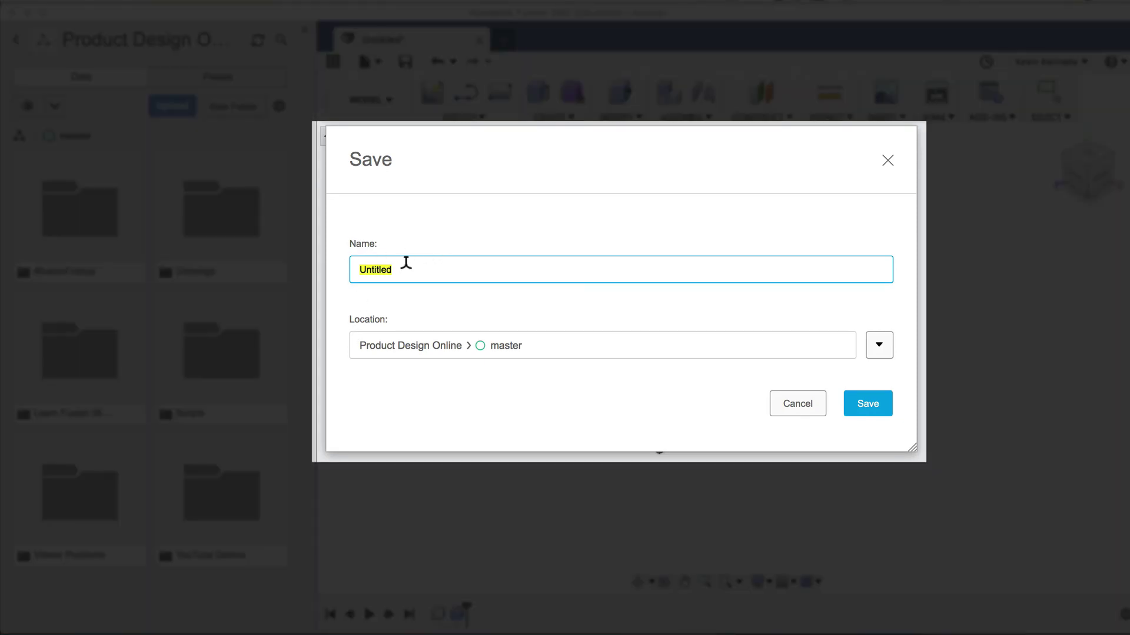
{"action": "type", "text": "Save Demo"}
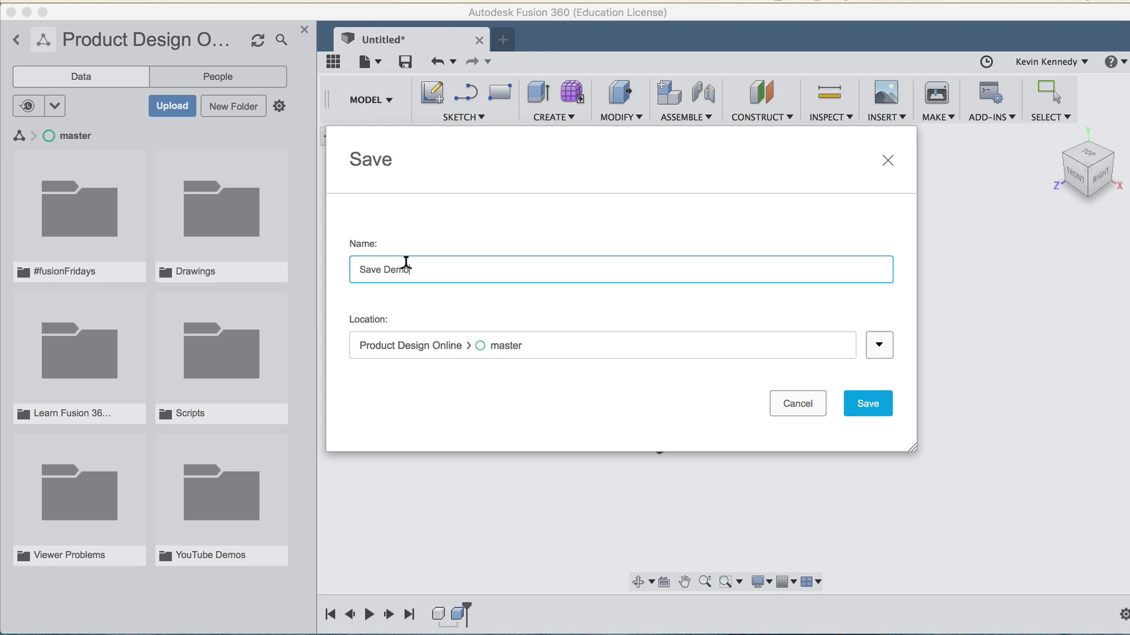
{"action": "left_click", "coordinate": [879, 345]}
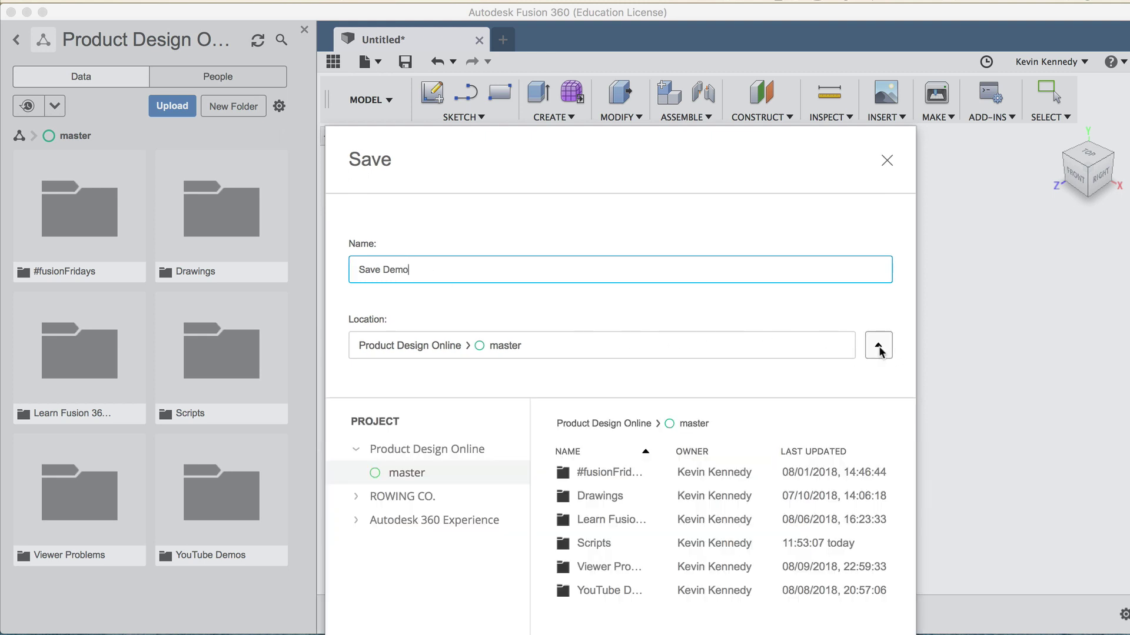
{"action": "left_click_drag", "start_coordinate": [614, 175], "coordinate": [711, 78]}
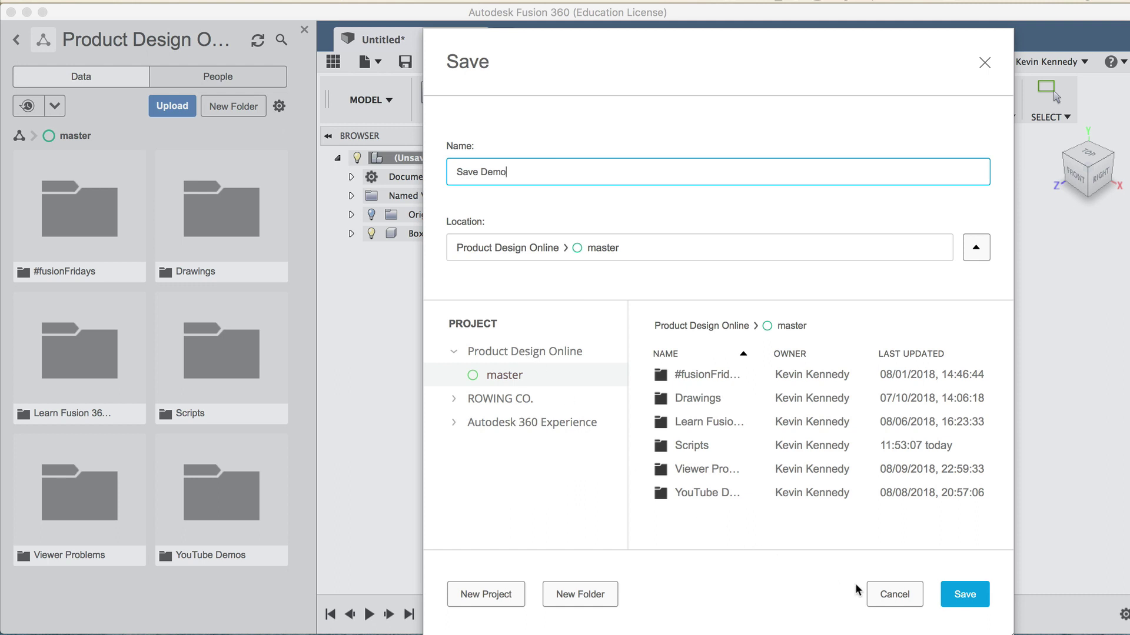
{"action": "left_click", "coordinate": [962, 595]}
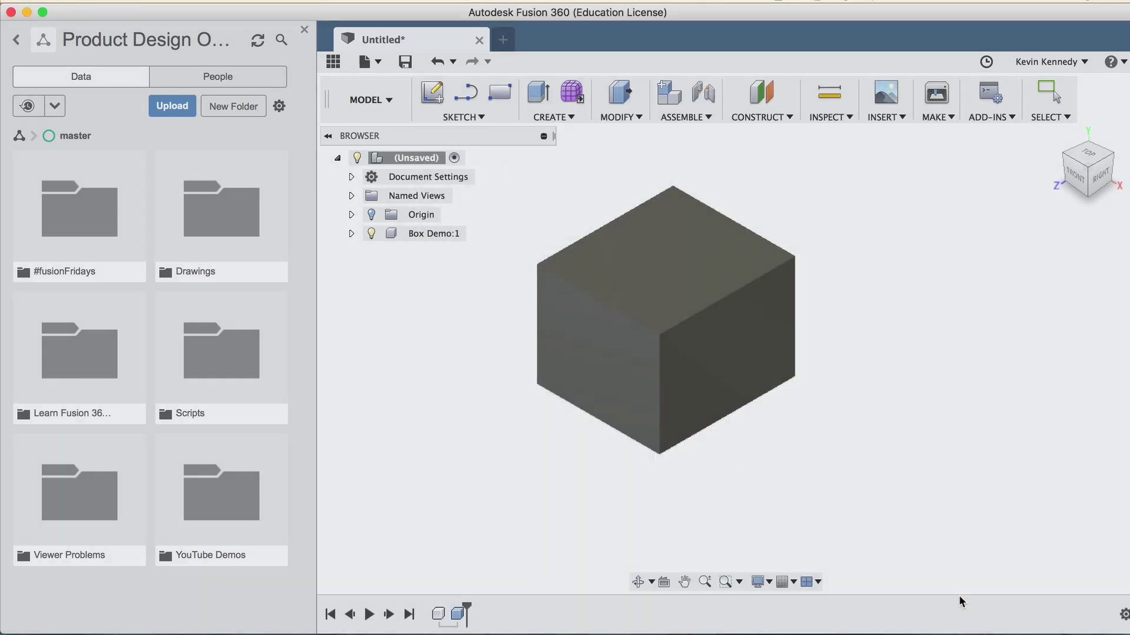
Hide the Data Panel once Save Demo v1 is listed.
{"action": "scroll", "coordinate": [196, 358], "scroll_direction": "down", "scroll_amount": 2}
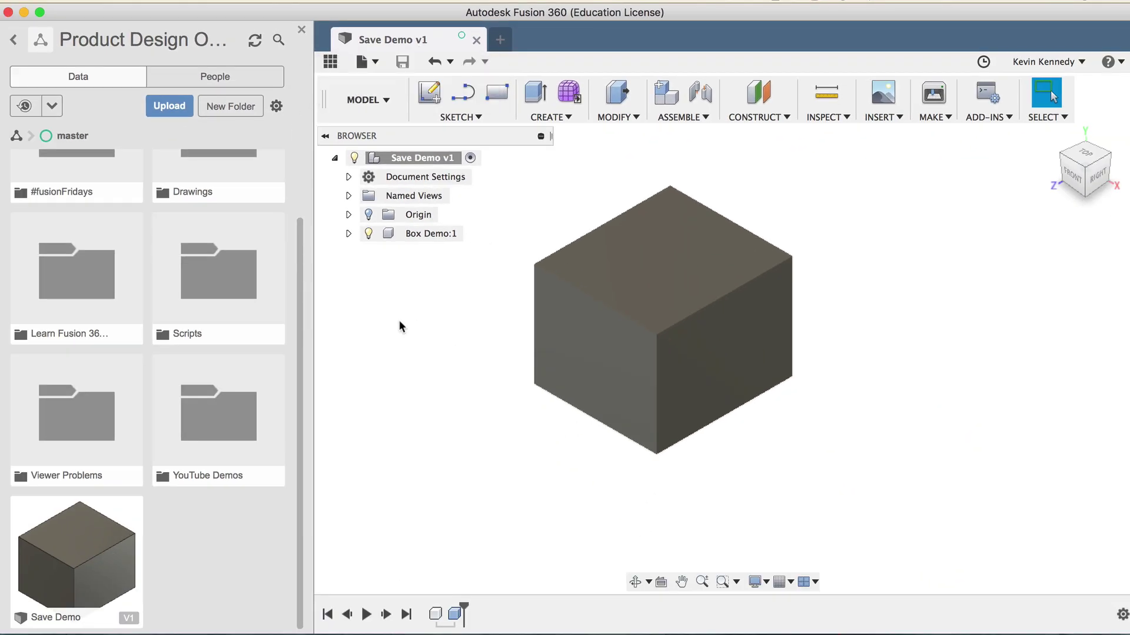
{"action": "left_click", "coordinate": [330, 61]}
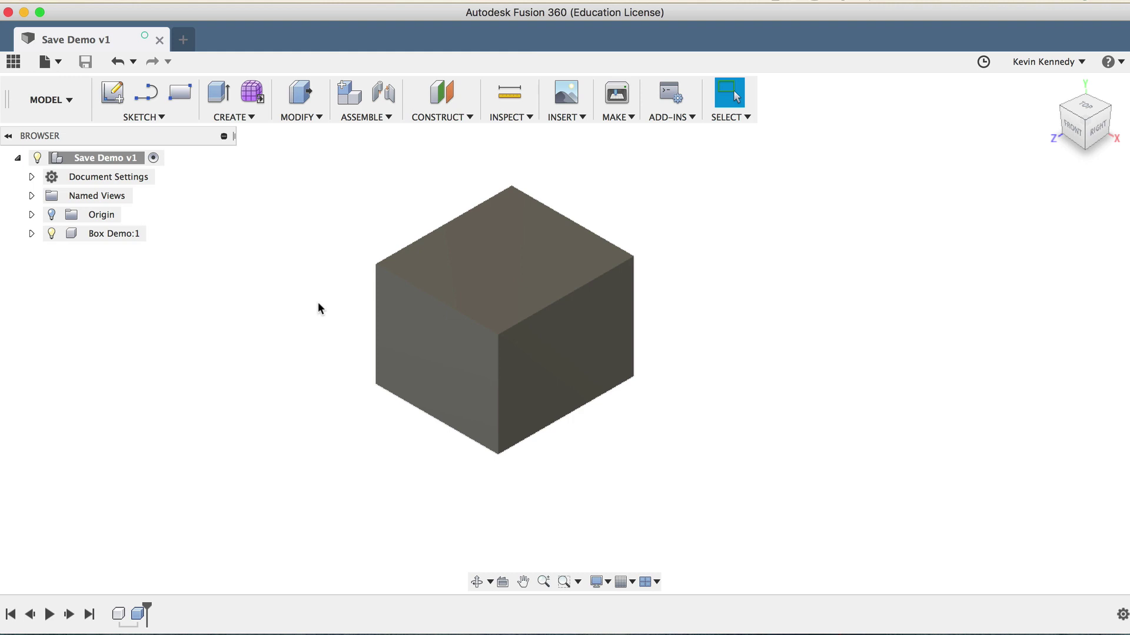
Press Pull the box's front face out by 120 mm to make a longer block.
{"action": "right_click", "coordinate": [406, 330]}
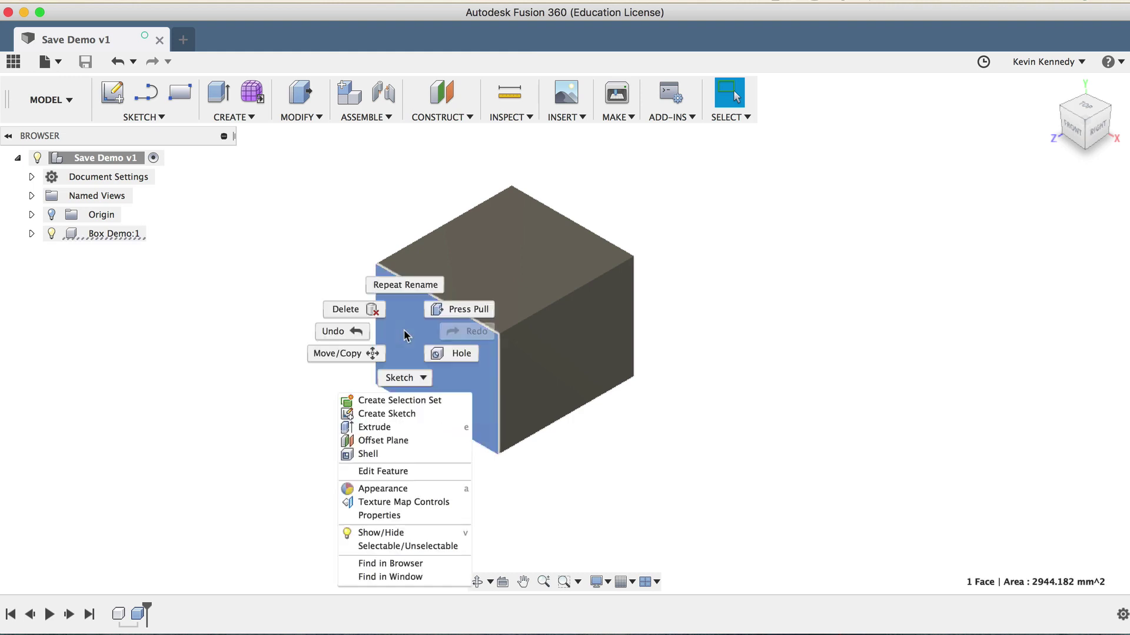
{"action": "left_click", "coordinate": [448, 312]}
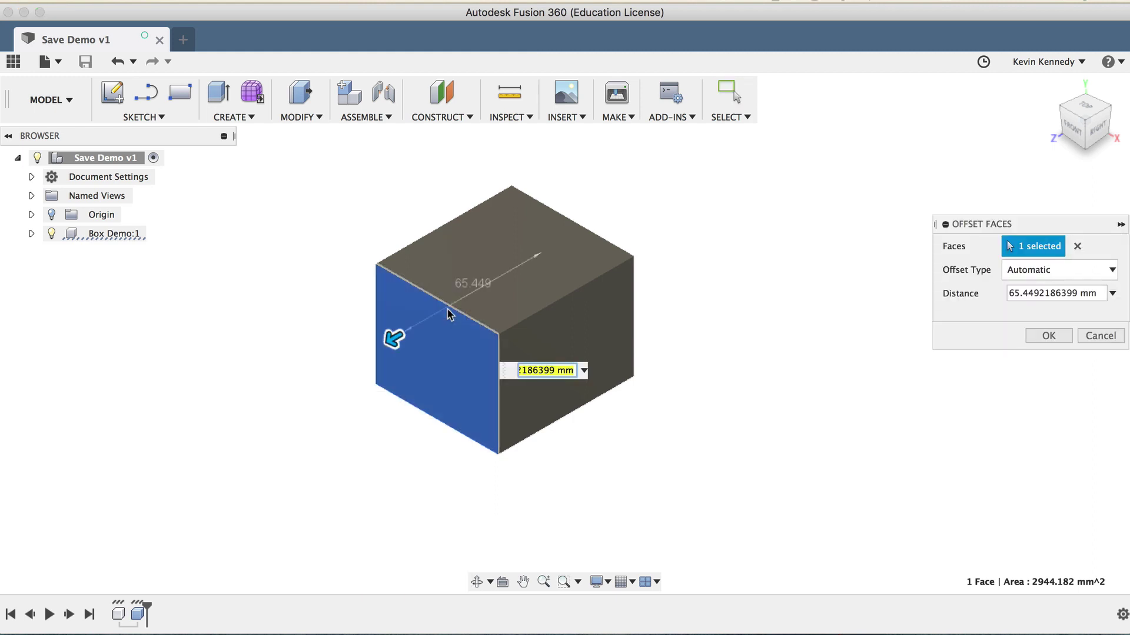
{"action": "left_click_drag", "start_coordinate": [393, 339], "coordinate": [274, 410]}
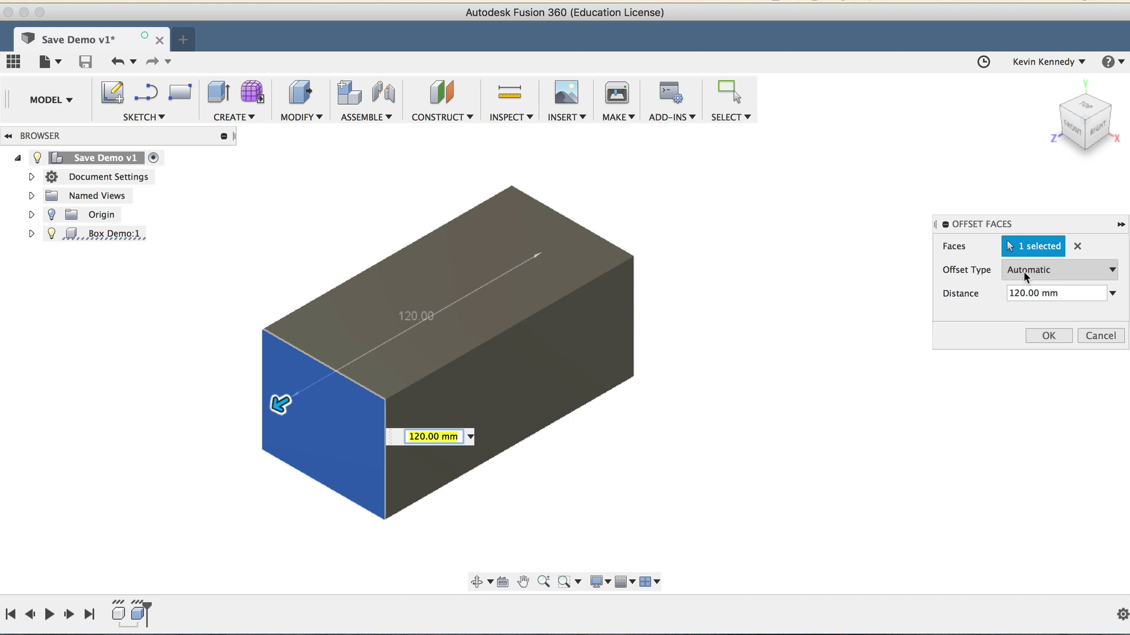
{"action": "left_click_drag", "start_coordinate": [974, 223], "coordinate": [759, 217]}
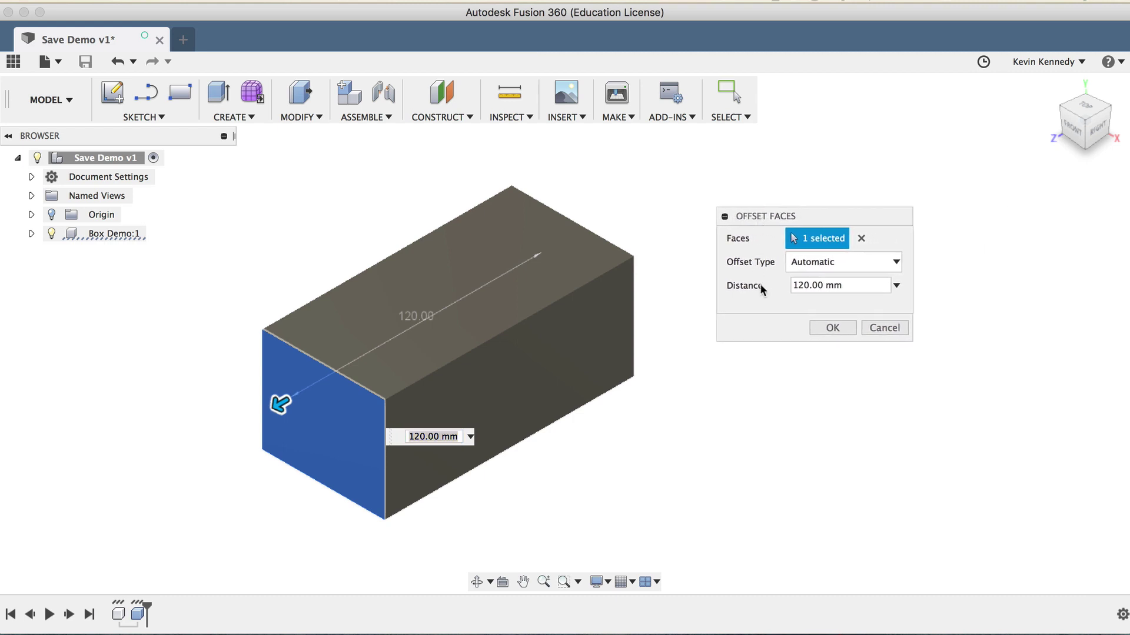
{"action": "left_click", "coordinate": [826, 327]}
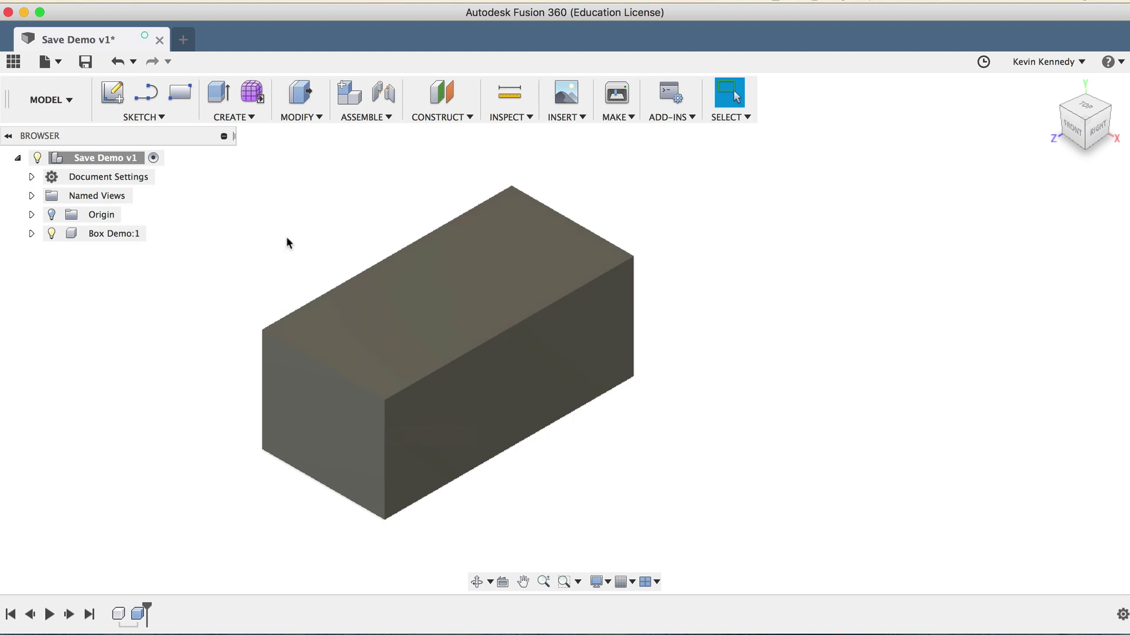
Save a new version with the description 'Extended Box'.
{"action": "left_click", "coordinate": [86, 65]}
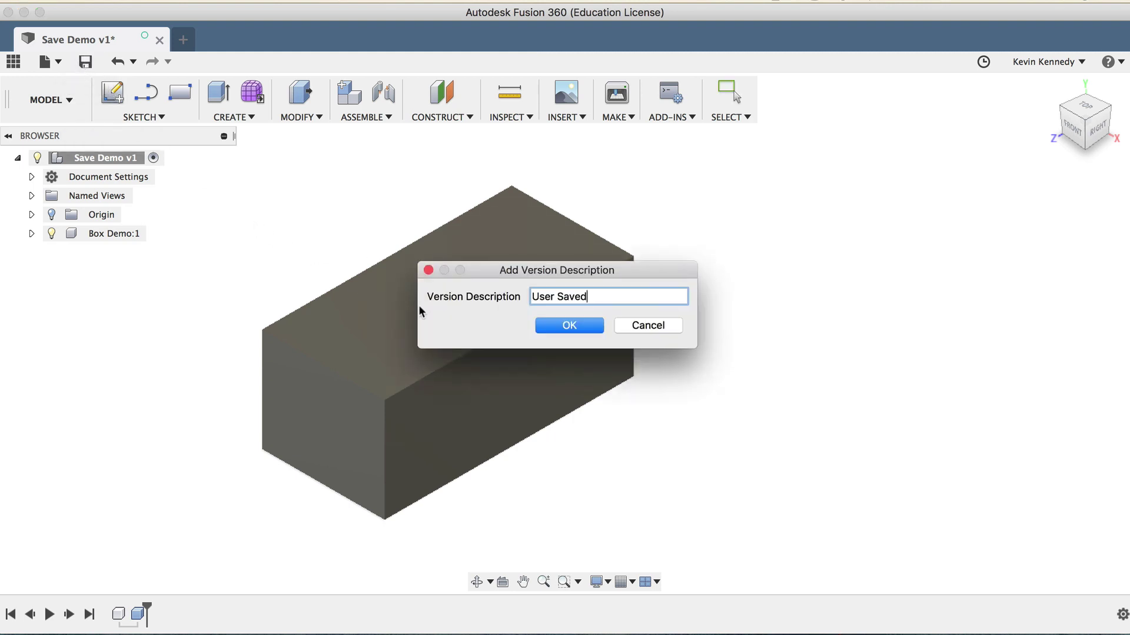
{"action": "triple_click", "coordinate": [536, 292]}
{"action": "type", "text": "Extended "}
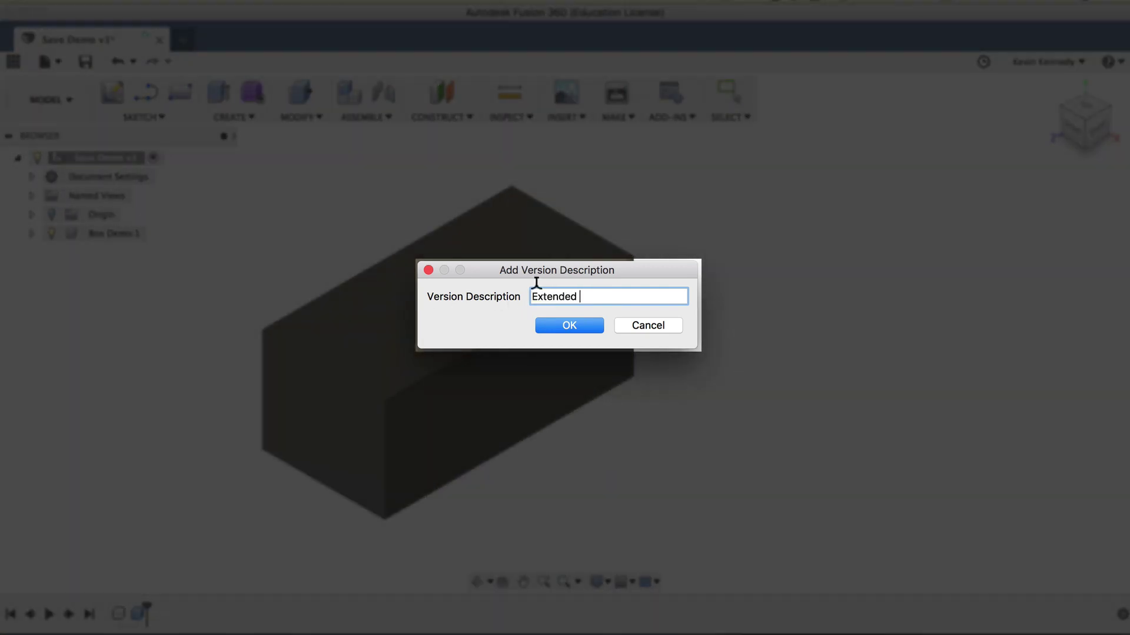
{"action": "type", "text": "Box"}
{"action": "key", "text": "Return"}
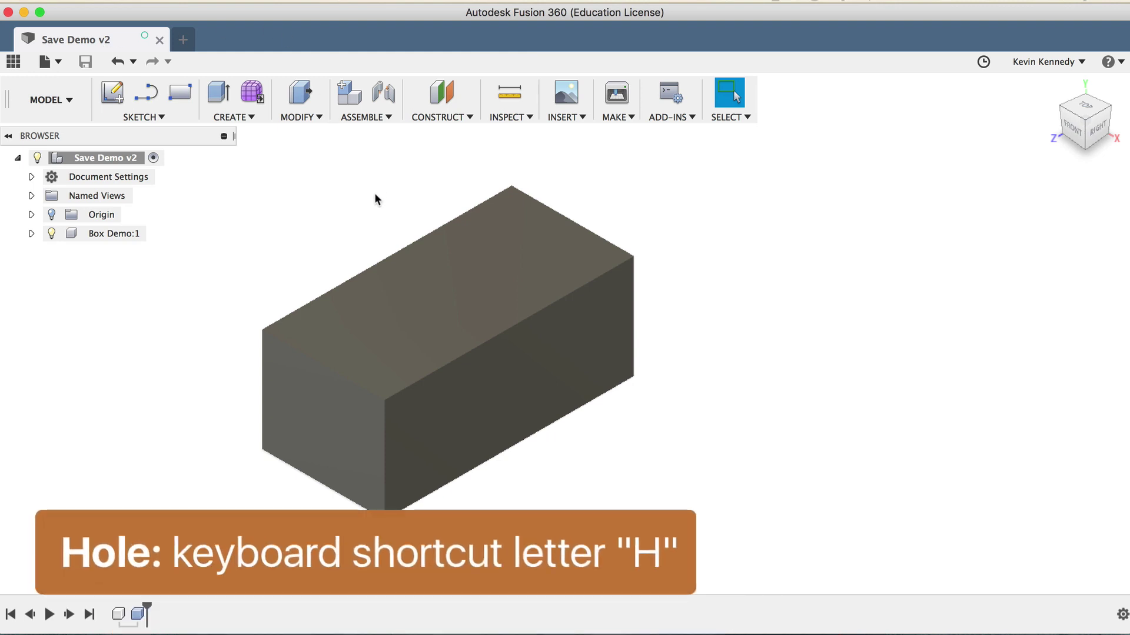
Cut a hole into the block's top face using the Hole tool (H).
{"action": "key", "text": "h"}
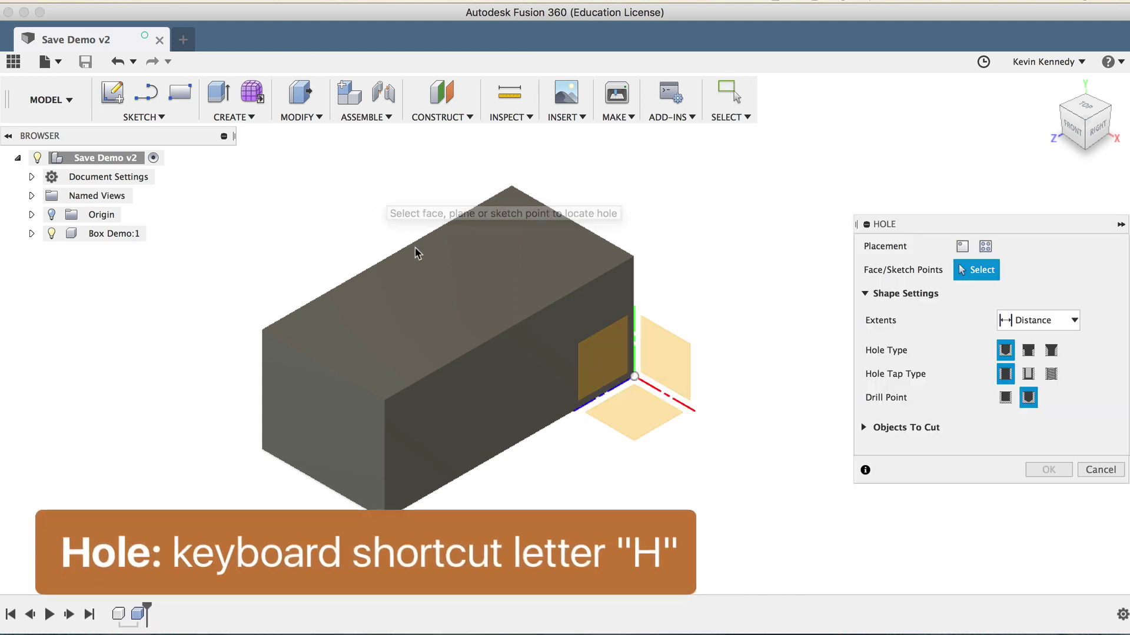
{"action": "left_click", "coordinate": [446, 297]}
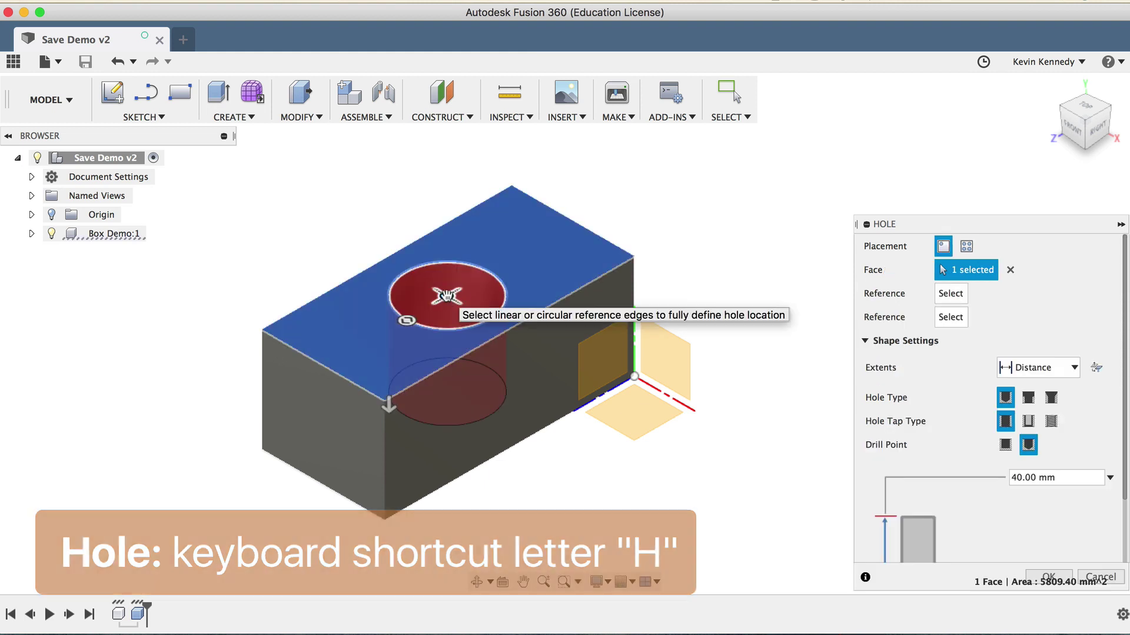
{"action": "left_click_drag", "start_coordinate": [915, 225], "coordinate": [798, 154]}
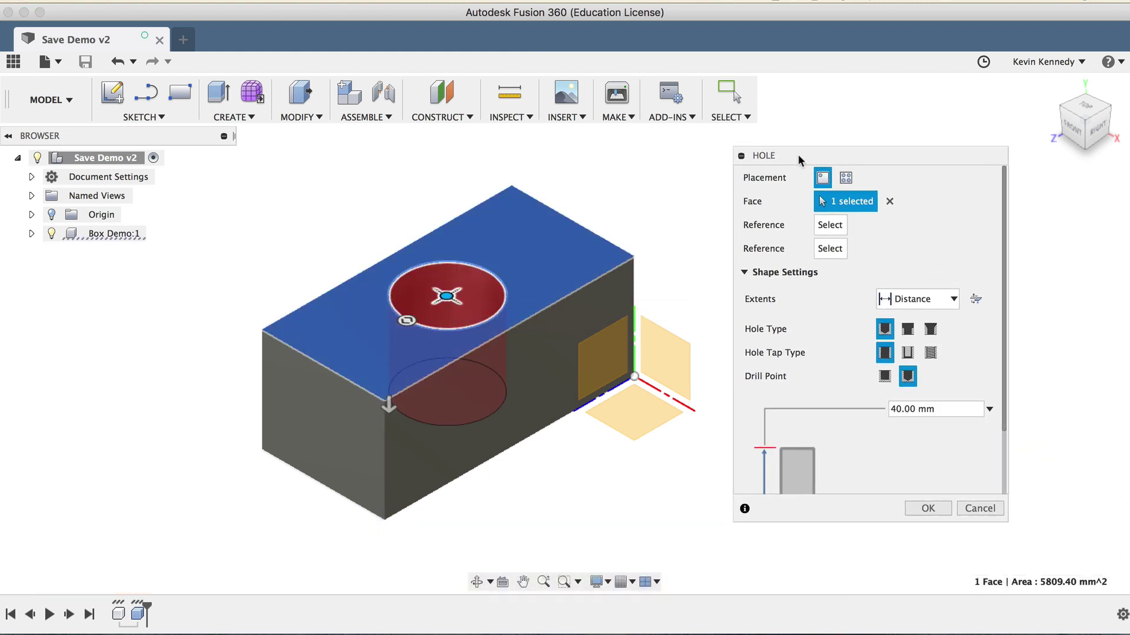
{"action": "left_click", "coordinate": [923, 509]}
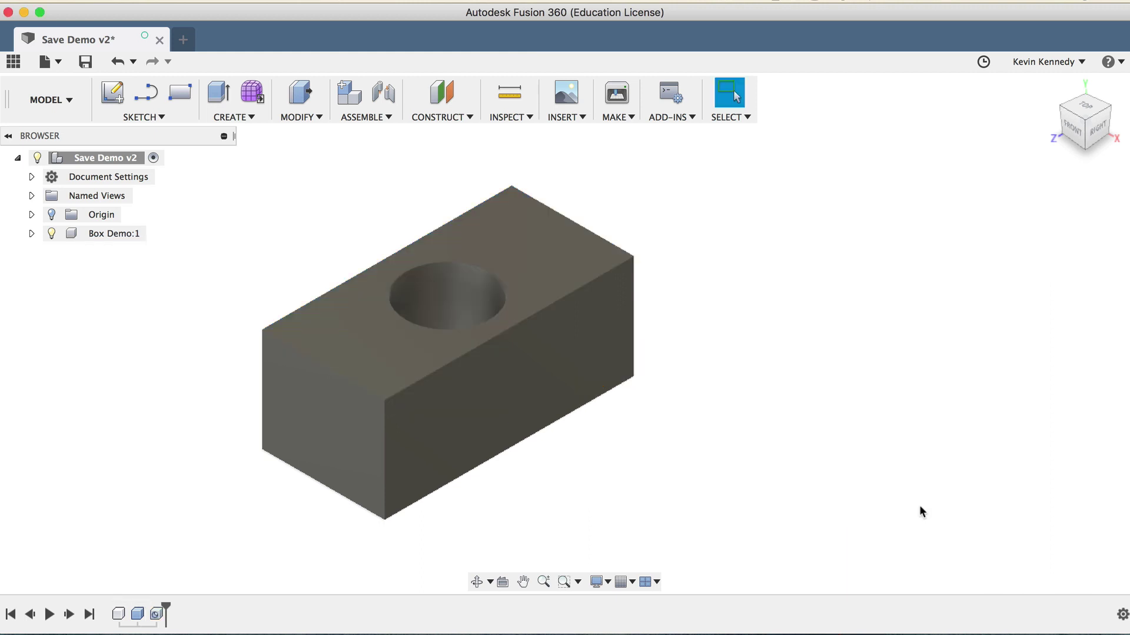
{"action": "left_click", "coordinate": [85, 61]}
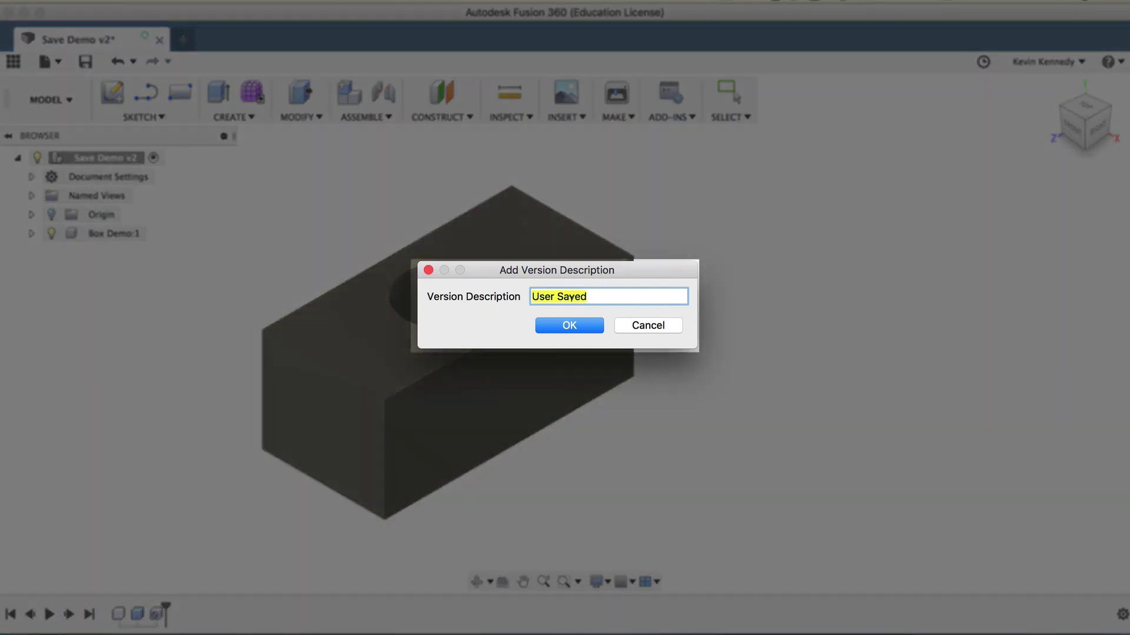
Enter 'Added Hole' as the version description and save version 3.
{"action": "type", "text": "Added Hol"}
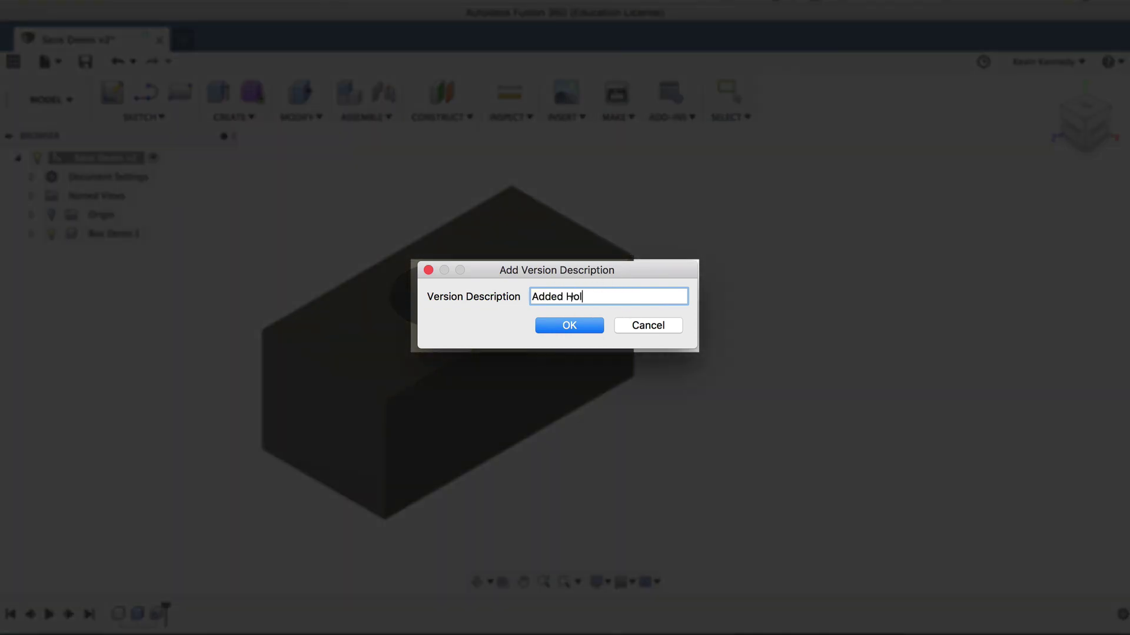
{"action": "type", "text": "e"}
{"action": "left_click", "coordinate": [573, 324]}
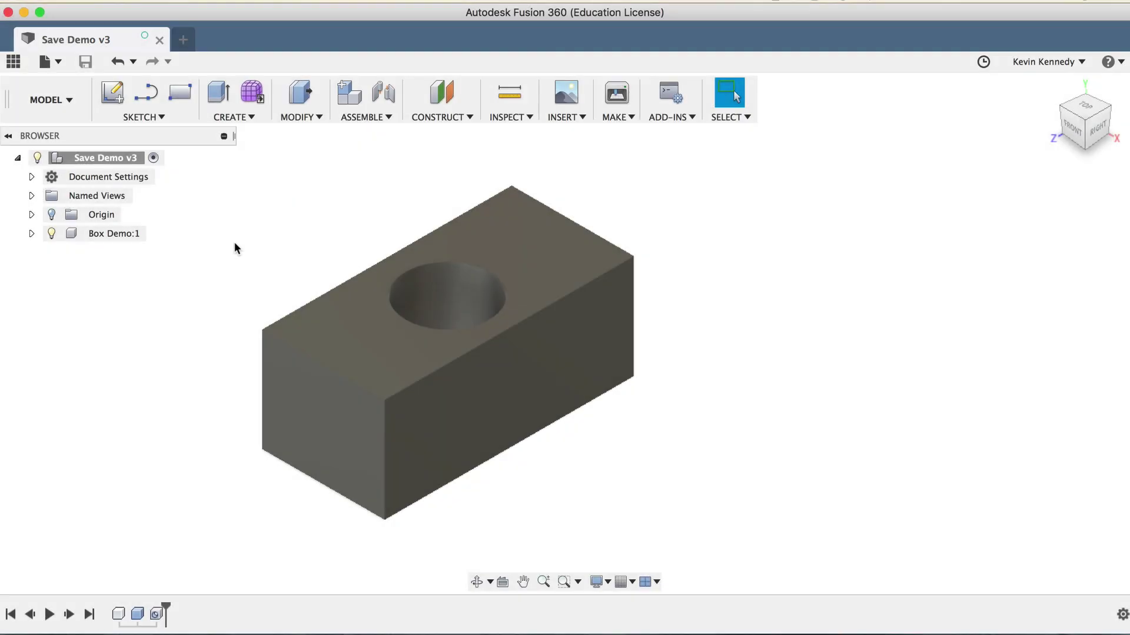
Open the Data Panel and select Save Demo to view its v1–v3 version history.
{"action": "left_click", "coordinate": [13, 61]}
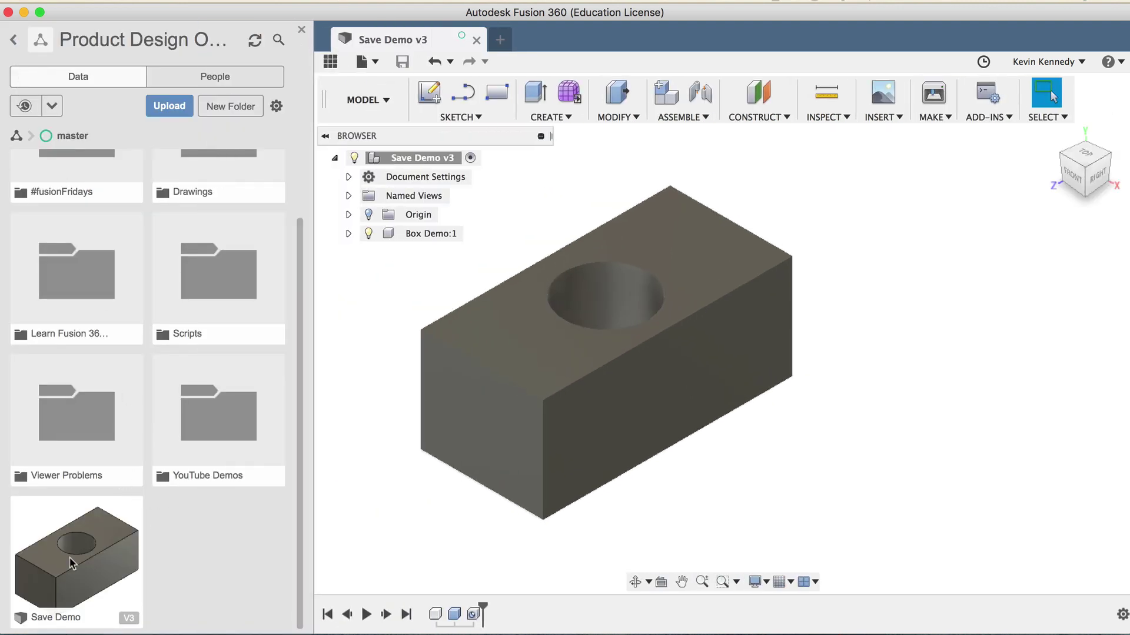
{"action": "left_click", "coordinate": [128, 619]}
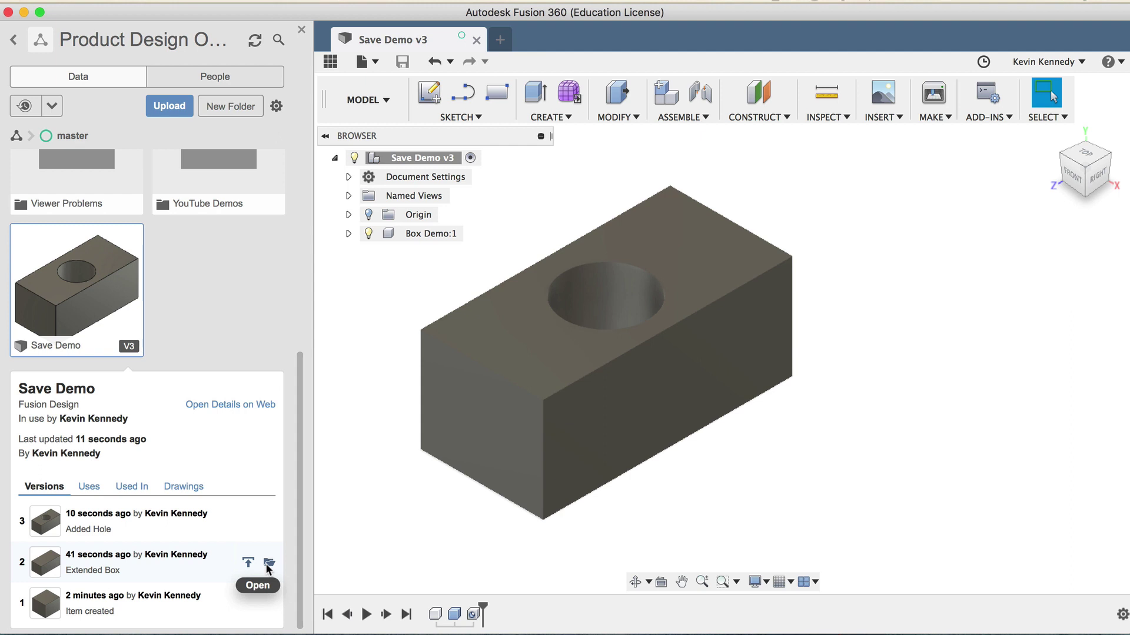
Open Save Demo version 2 (Extended Box) and promote it to the latest version.
{"action": "left_click", "coordinate": [268, 563]}
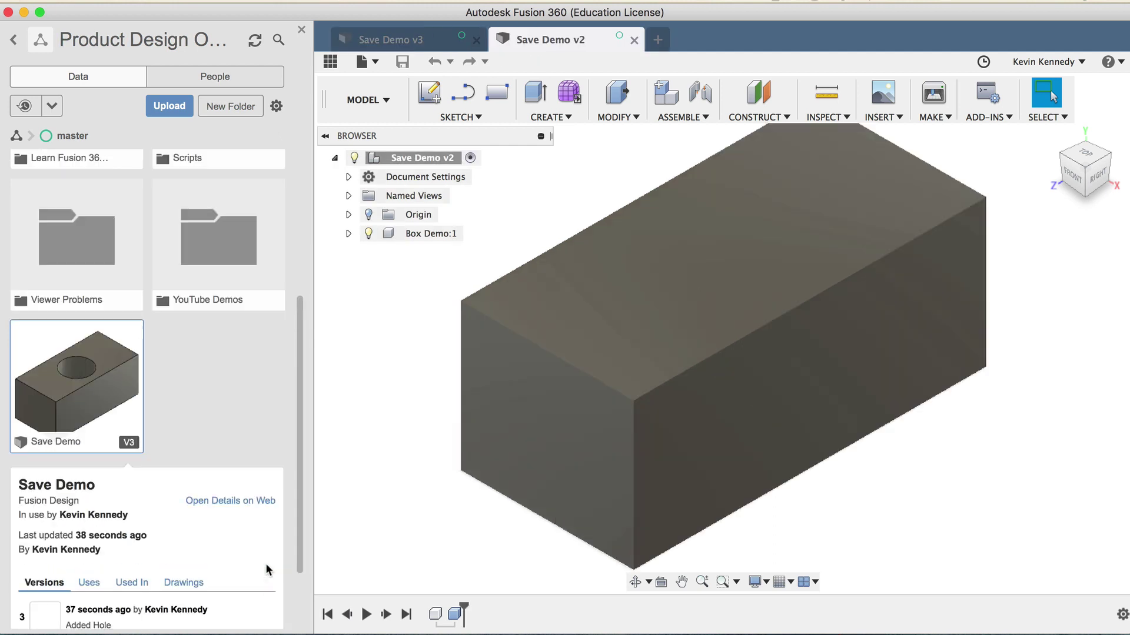
{"action": "scroll", "coordinate": [237, 429], "scroll_direction": "down", "scroll_amount": 3}
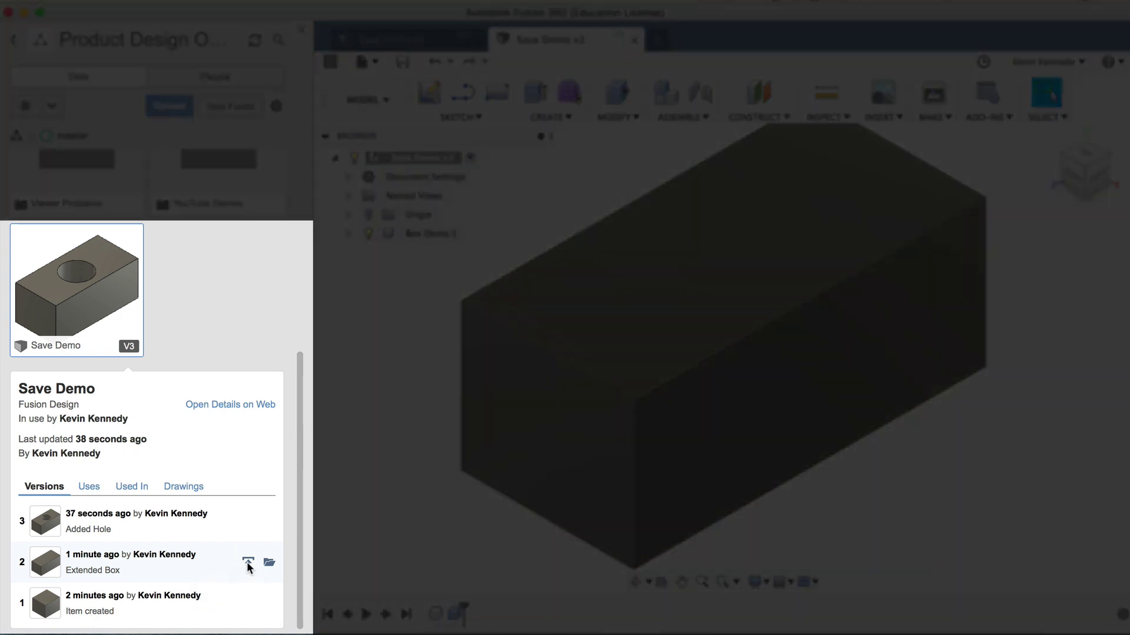
{"action": "left_click", "coordinate": [247, 563]}
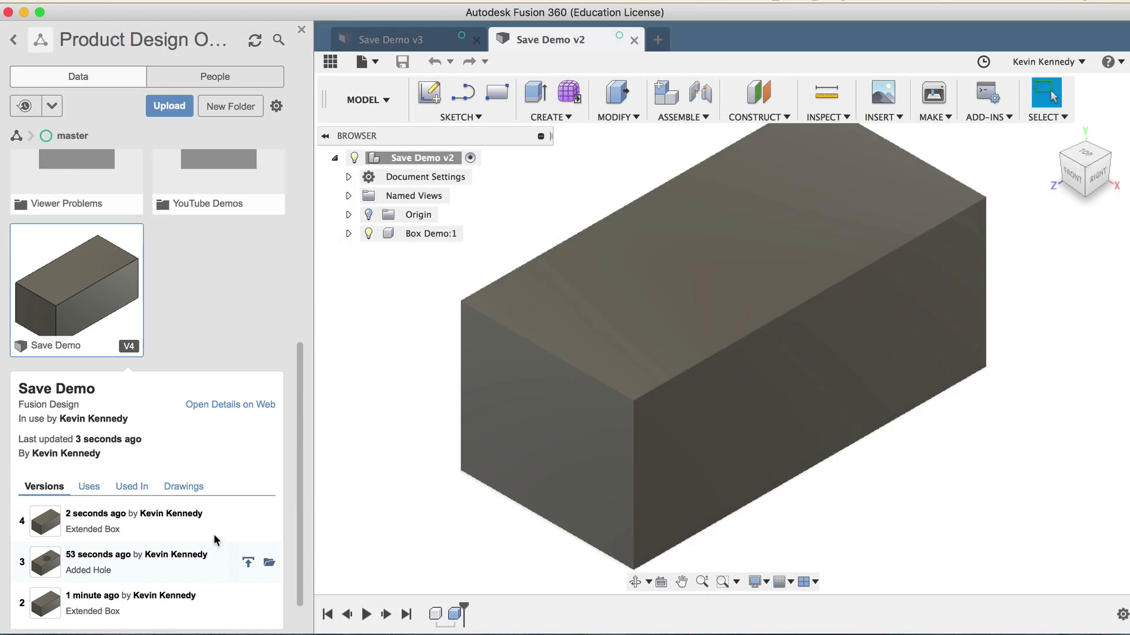
Close the read-only v2 and the v3 Save Demo design tabs.
{"action": "left_click", "coordinate": [634, 40]}
{"action": "left_click", "coordinate": [477, 40]}
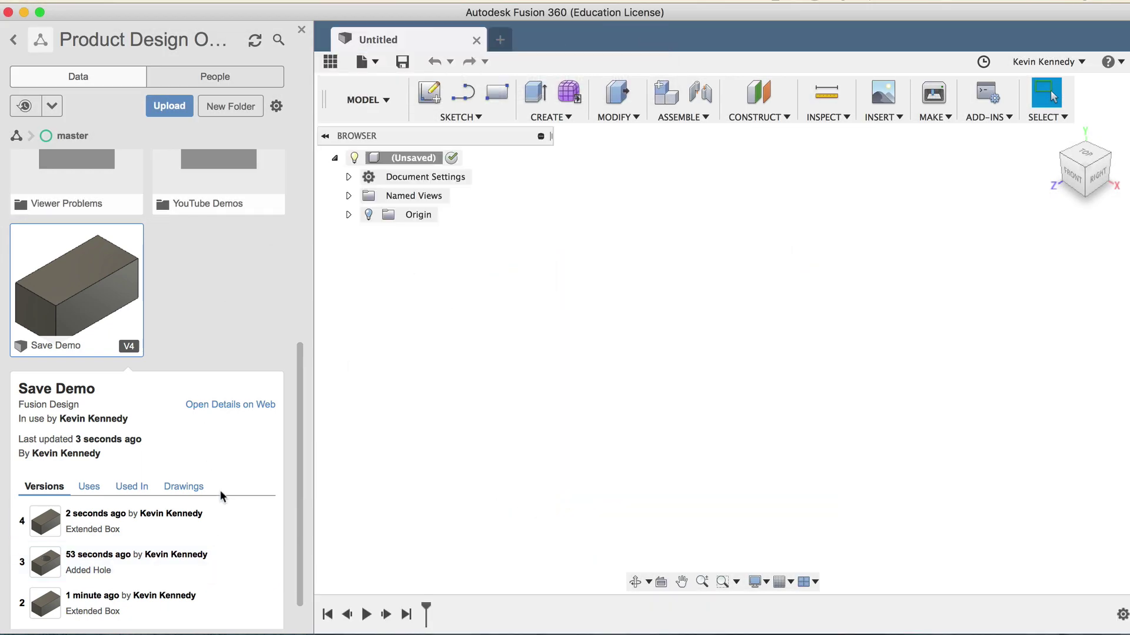
{"action": "mouse_move", "coordinate": [268, 522]}
Open Save Demo v4's details and review its Uses, Used In and Drawings listings, which show no drawings.
{"action": "left_click", "coordinate": [269, 523]}
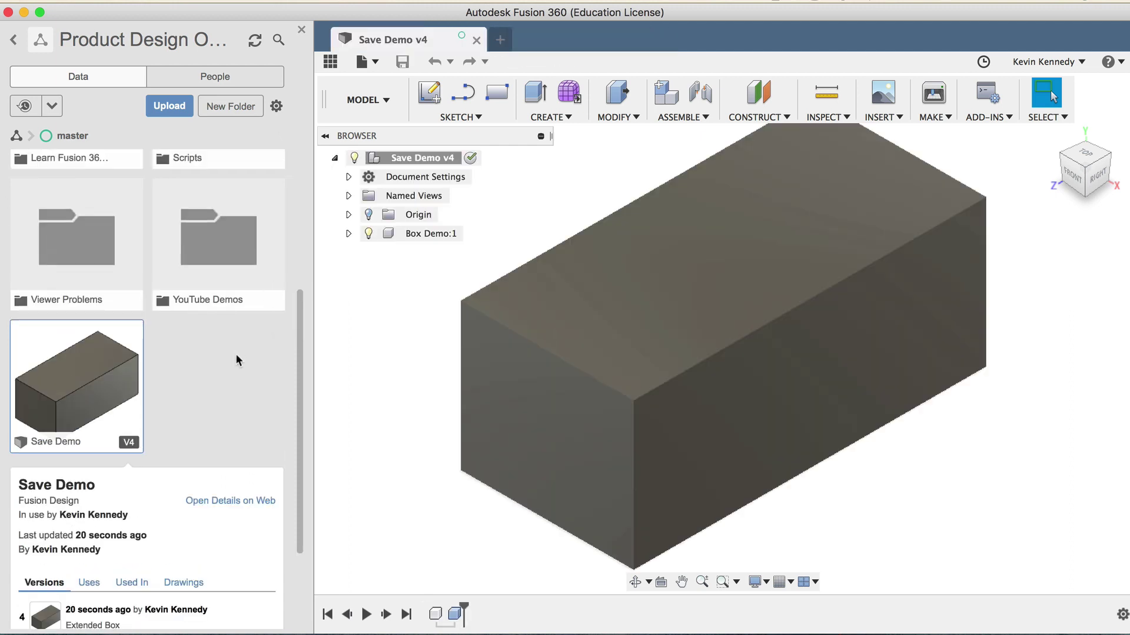
{"action": "scroll", "coordinate": [236, 360], "scroll_direction": "down", "scroll_amount": 5}
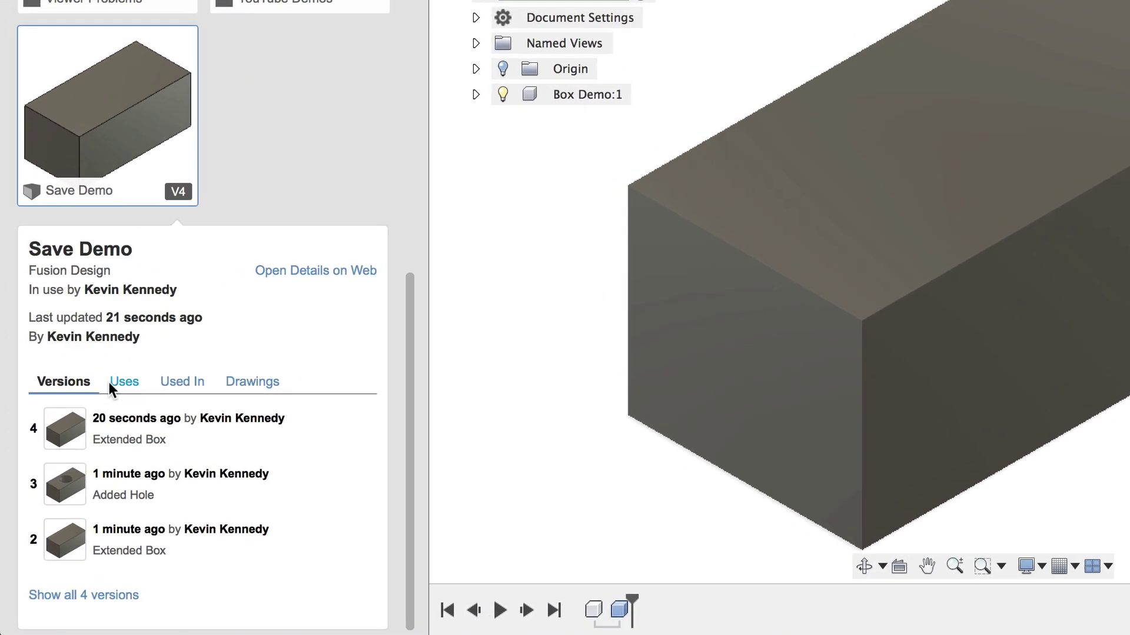
{"action": "left_click", "coordinate": [125, 377]}
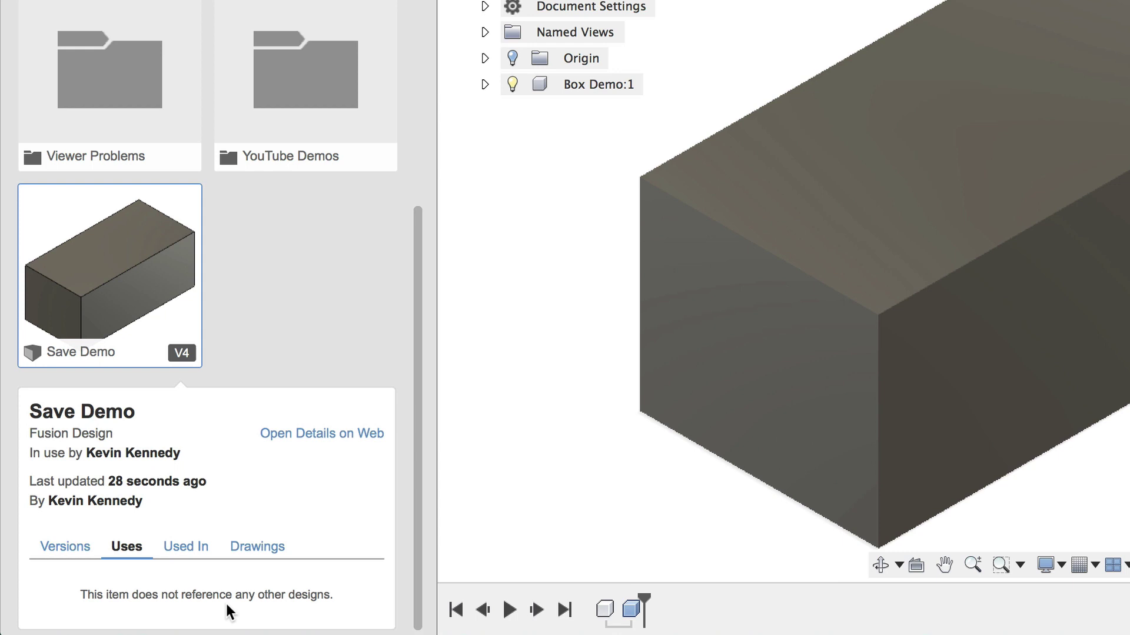
{"action": "left_click", "coordinate": [185, 544]}
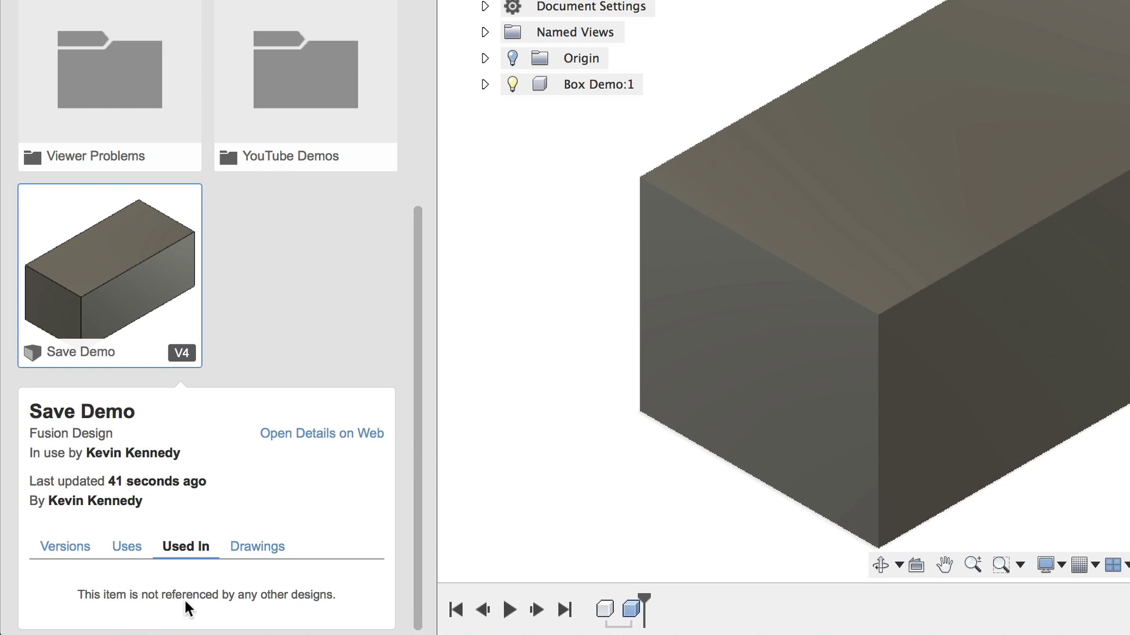
{"action": "left_click", "coordinate": [248, 553]}
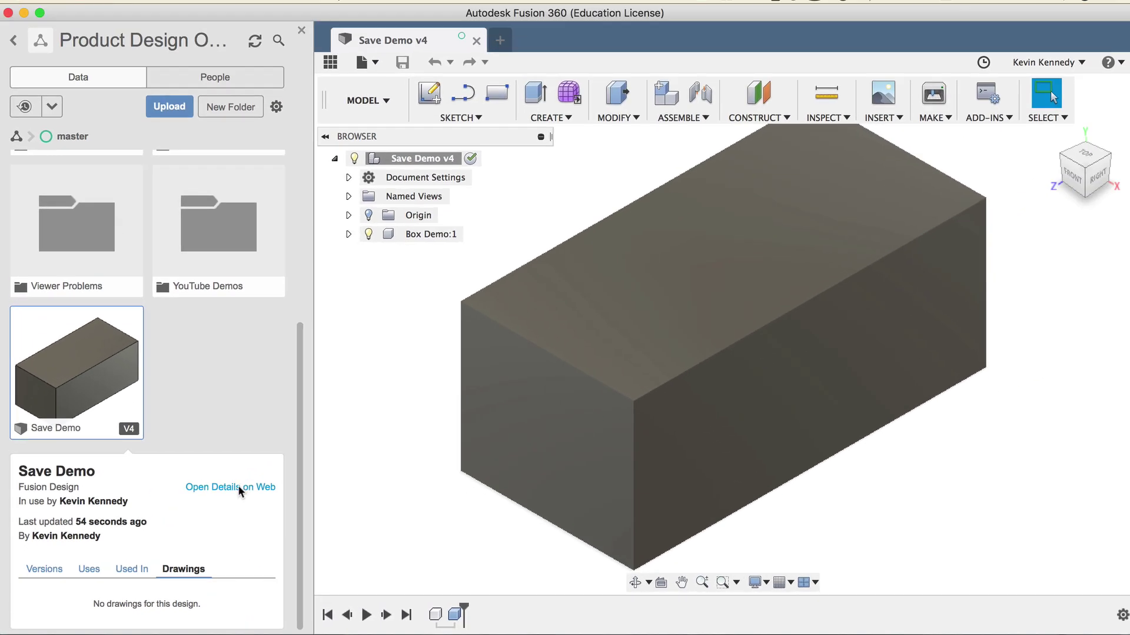
{"action": "left_click", "coordinate": [238, 487]}
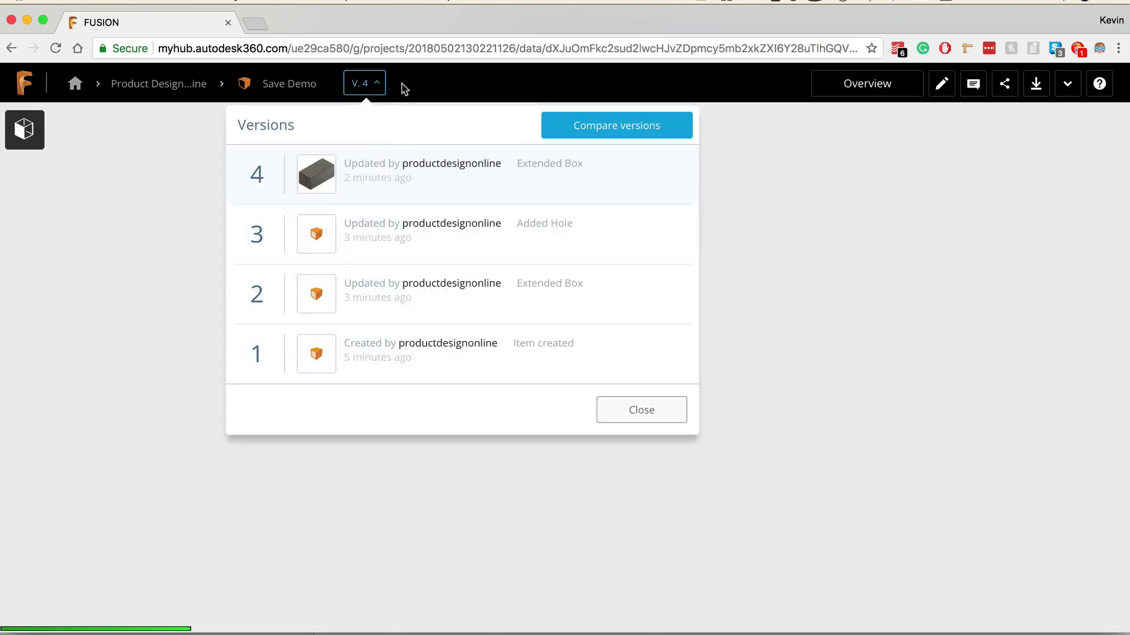
{"action": "left_click", "coordinate": [404, 88]}
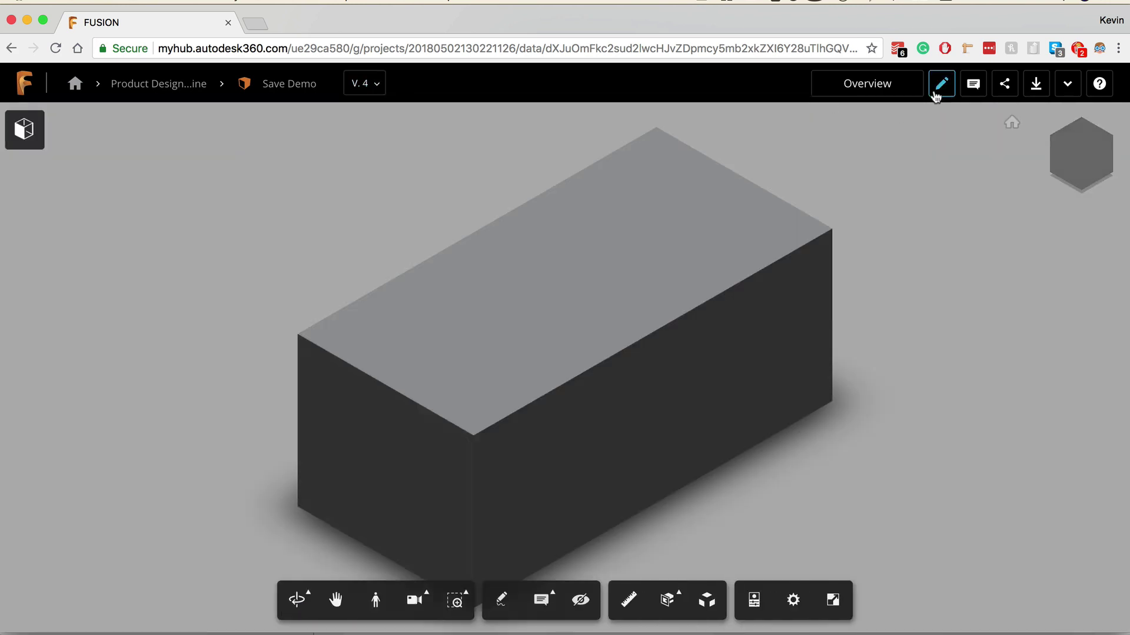
{"action": "left_click", "coordinate": [938, 93]}
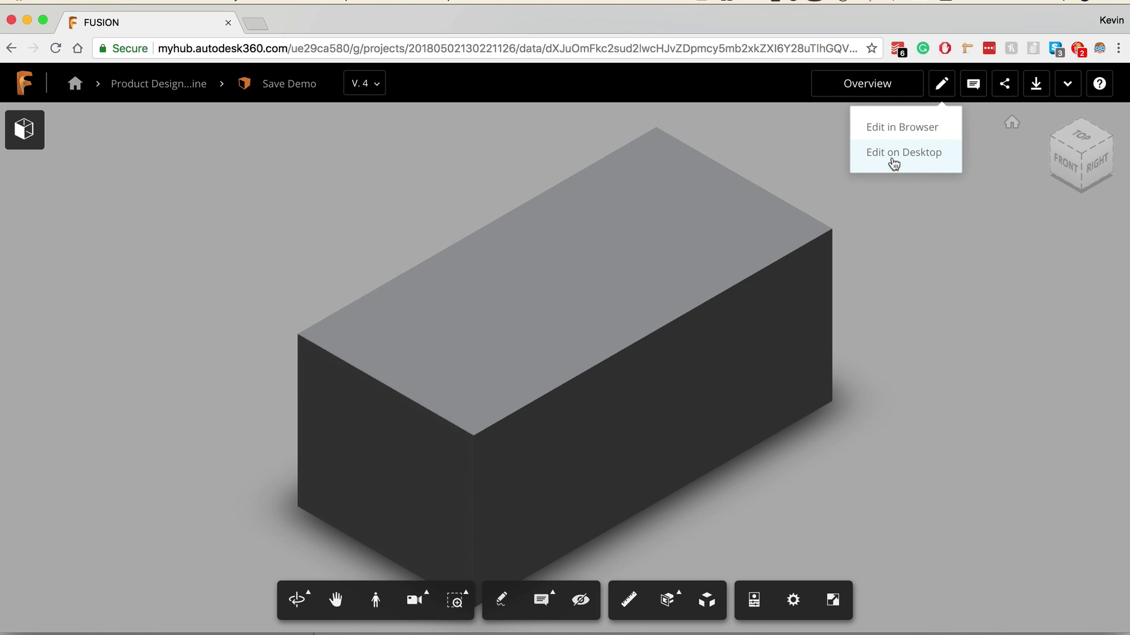
{"action": "left_click", "coordinate": [974, 82]}
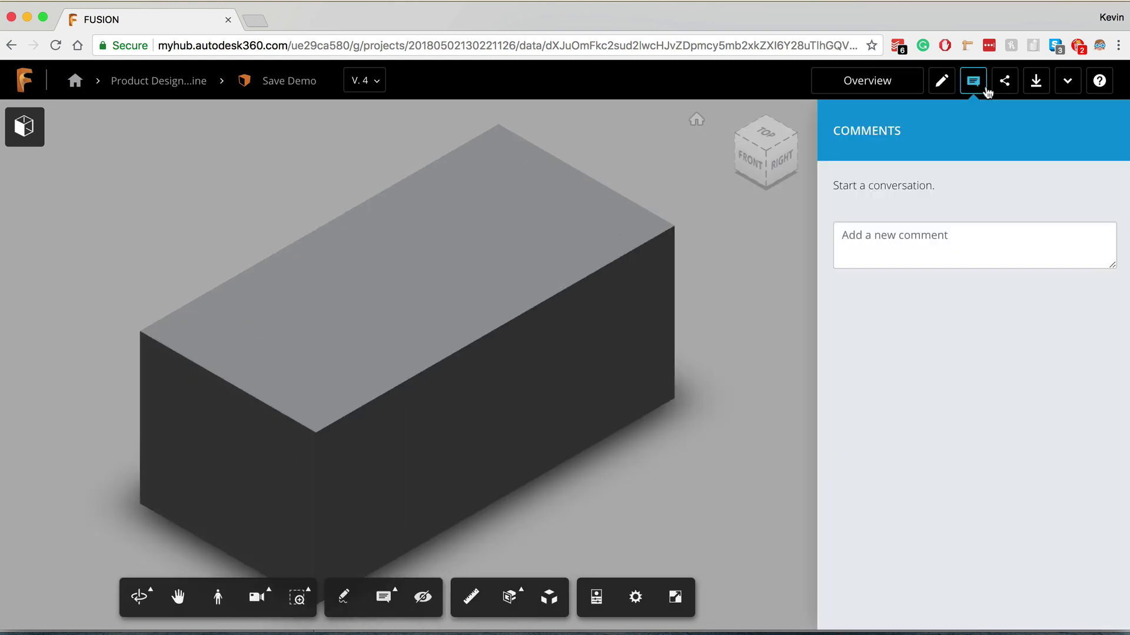
{"action": "left_click", "coordinate": [1003, 88]}
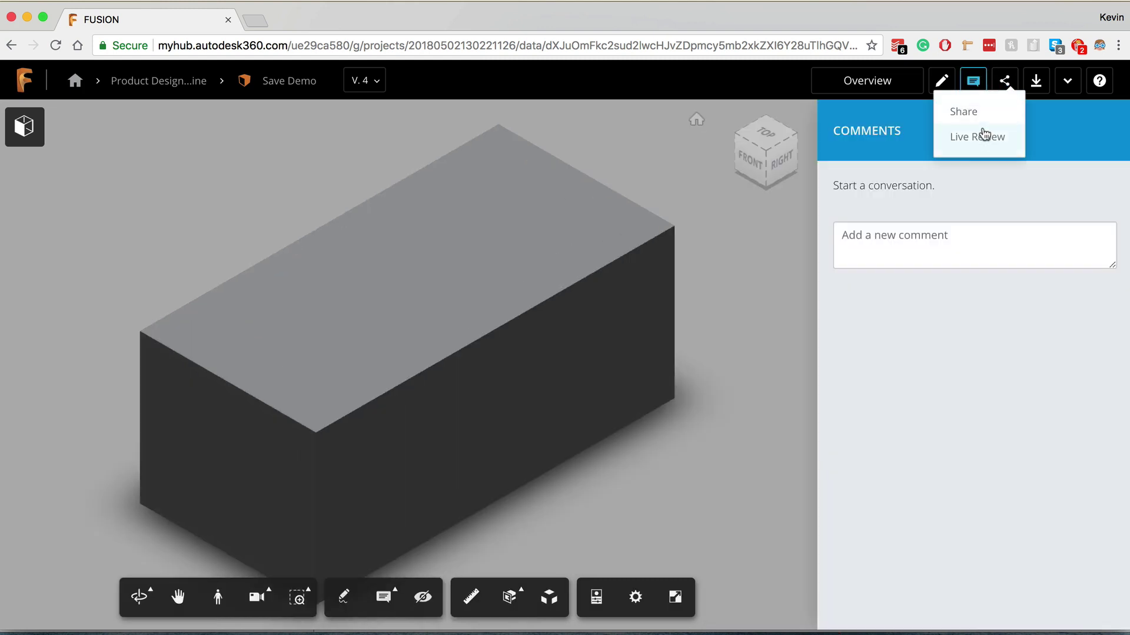
{"action": "left_click", "coordinate": [1033, 89]}
{"action": "left_click", "coordinate": [1033, 89]}
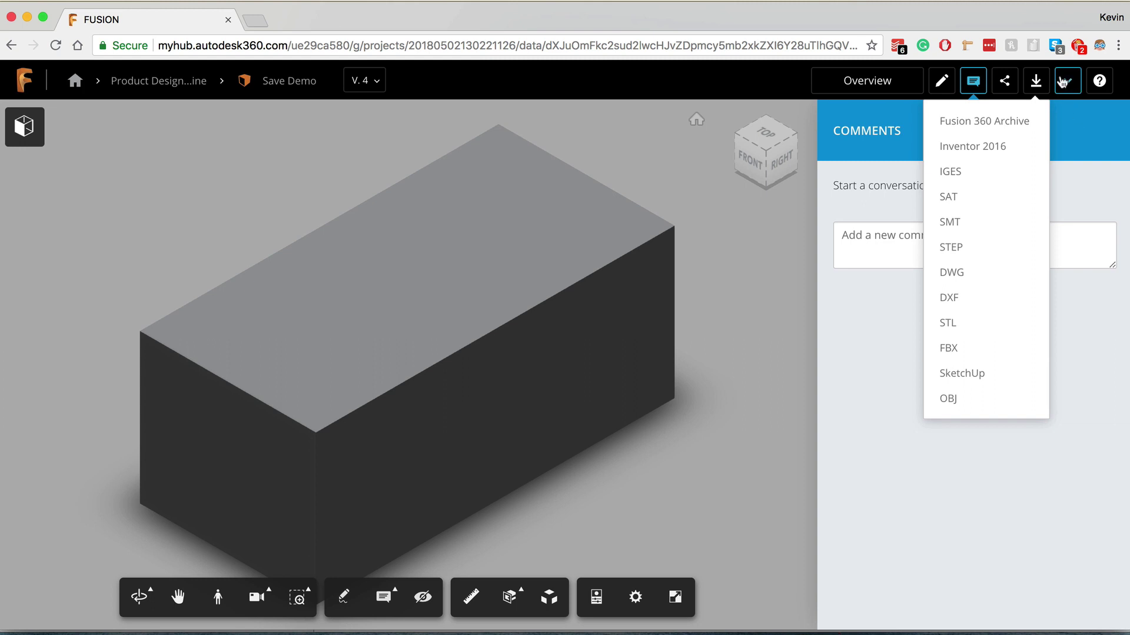
{"action": "left_click", "coordinate": [1067, 89]}
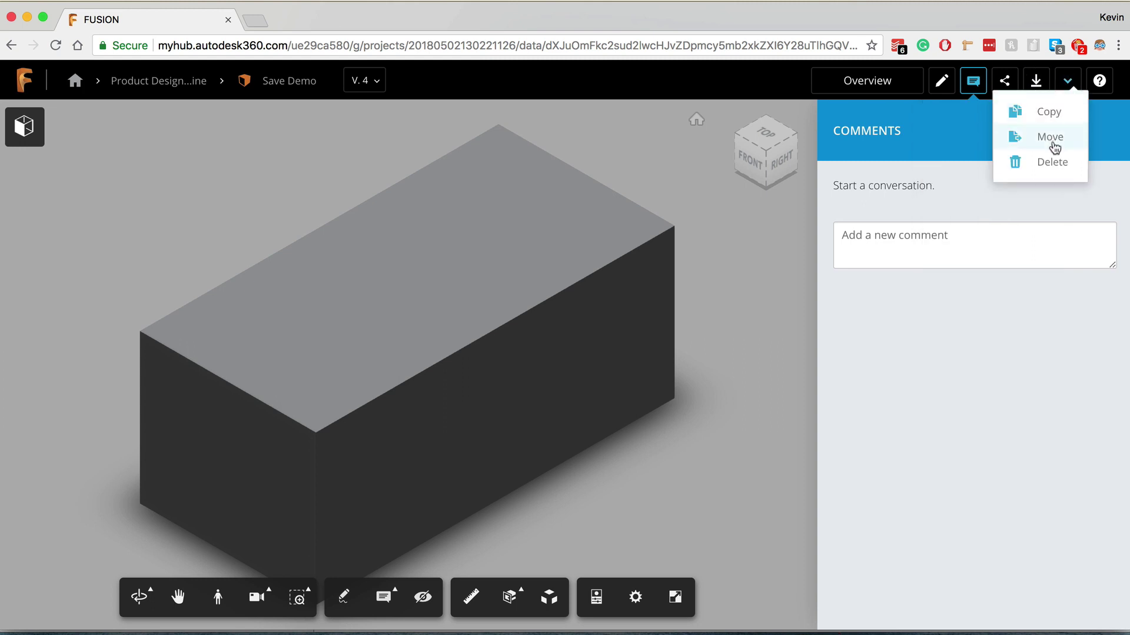
{"action": "left_click", "coordinate": [973, 82]}
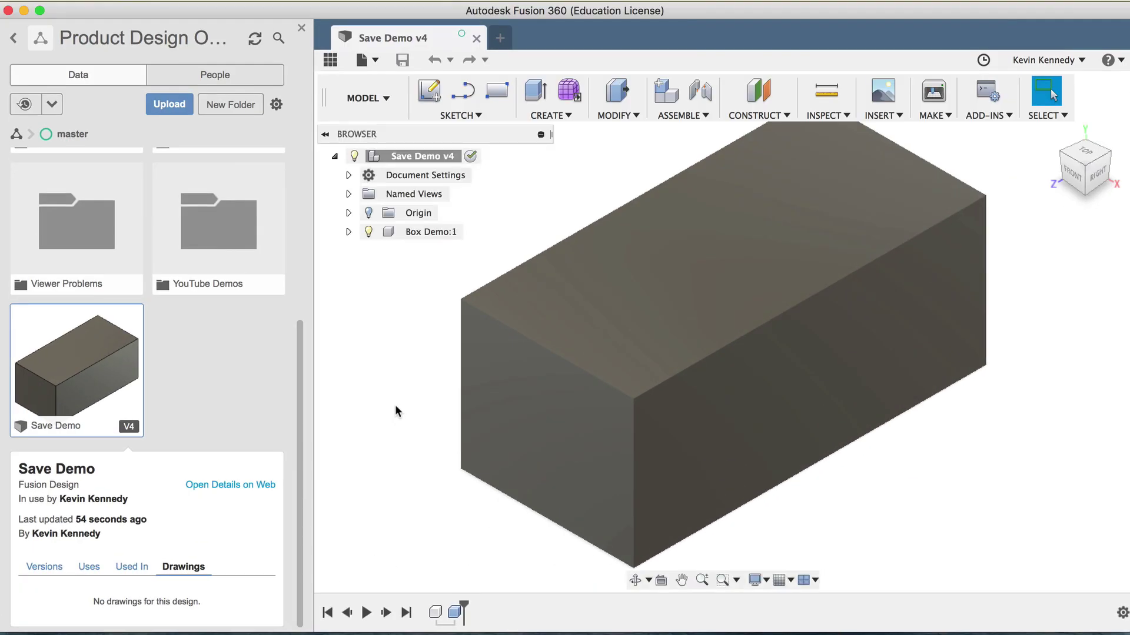
Hide the Data Panel and fit the Box Demo block to the enlarged view with F6.
{"action": "left_click", "coordinate": [330, 59]}
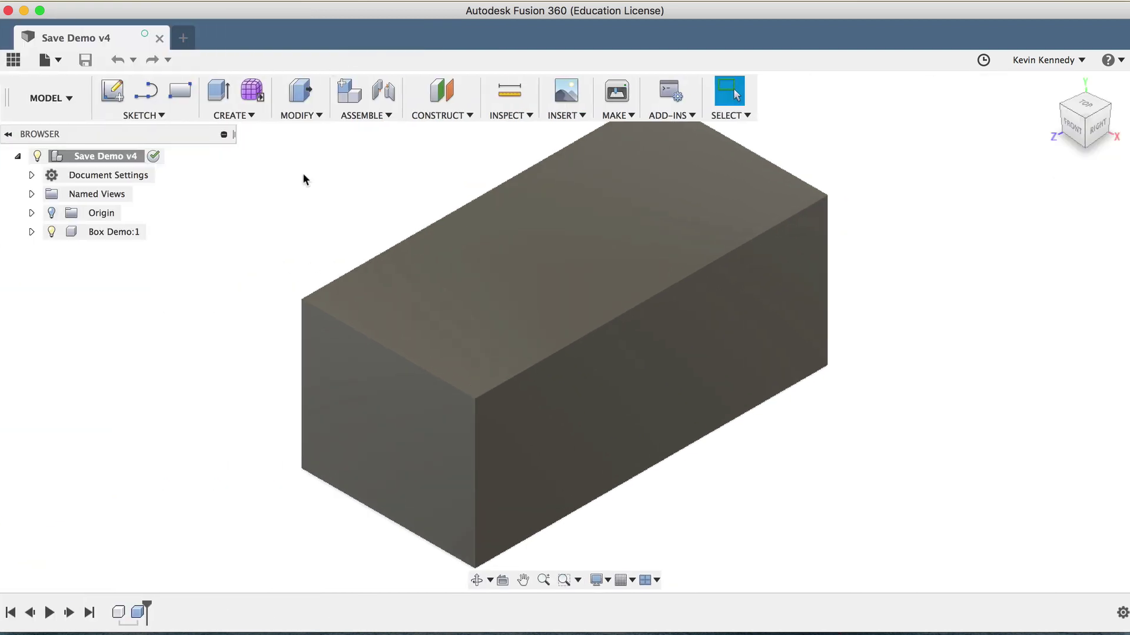
{"action": "key", "text": "F6"}
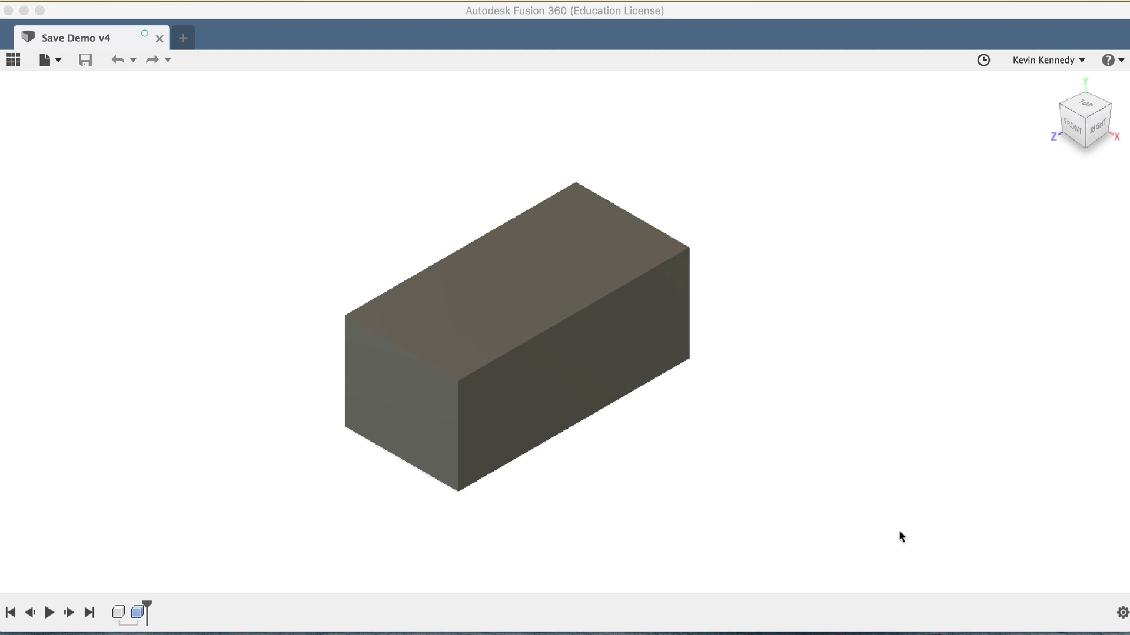
{"action": "left_click", "coordinate": [828, 425]}
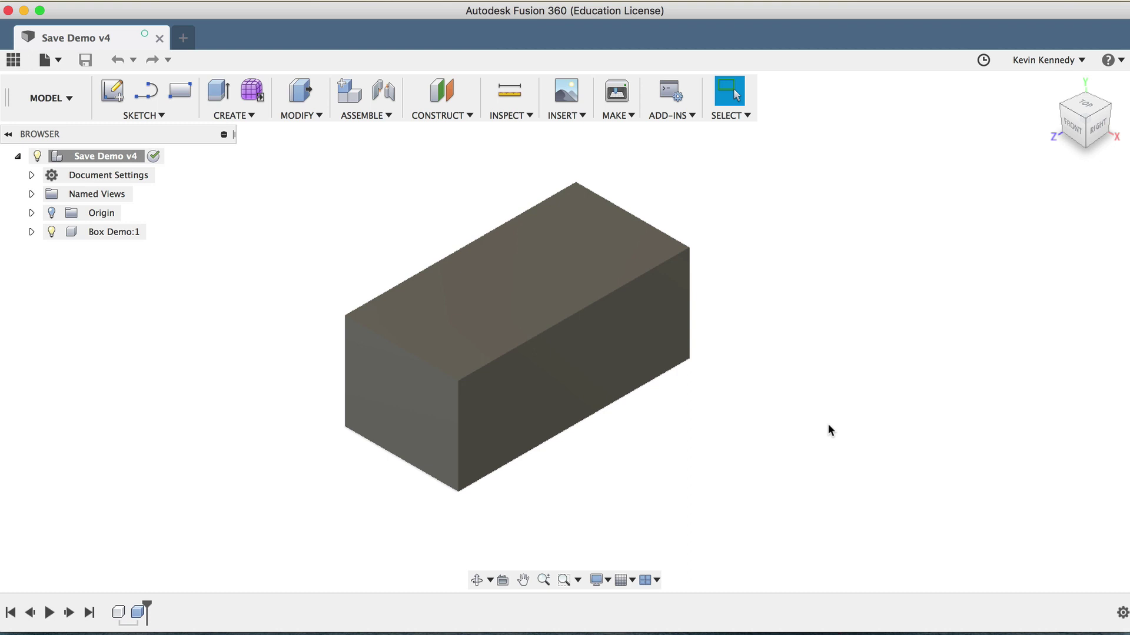
Open Preferences from the account menu and show the General page.
{"action": "left_click", "coordinate": [1037, 60]}
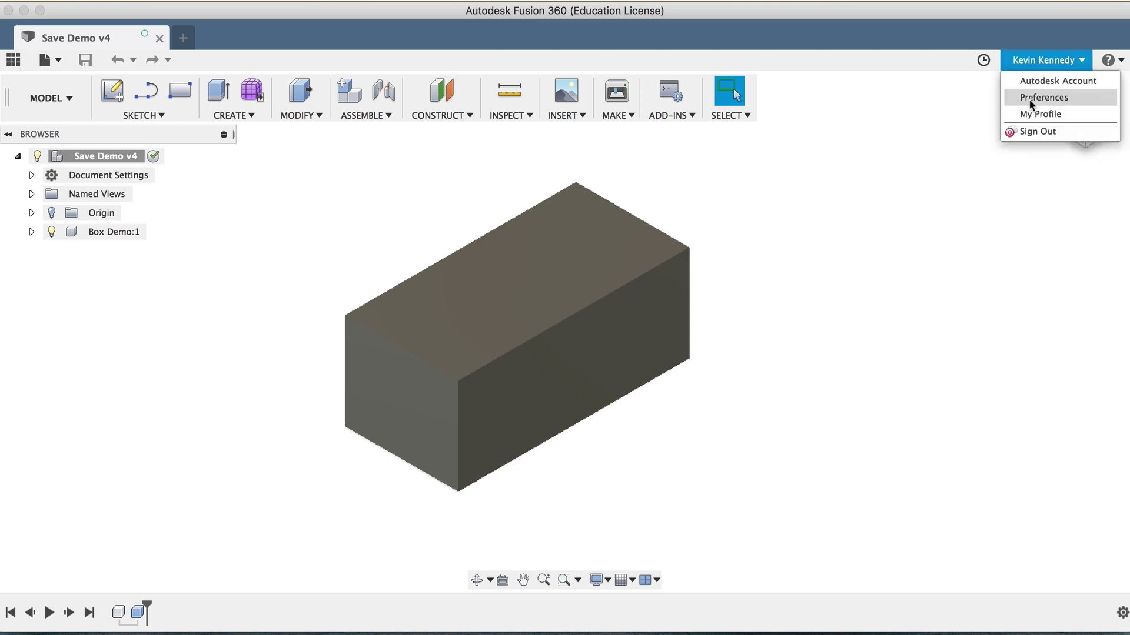
{"action": "left_click", "coordinate": [1029, 100]}
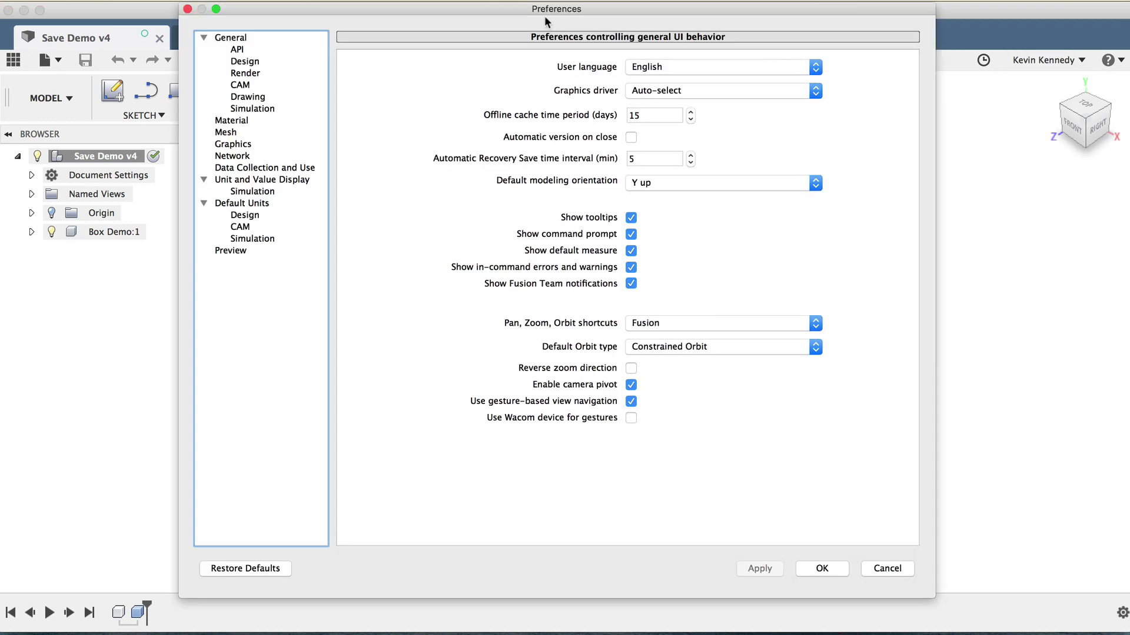
{"action": "left_click_drag", "start_coordinate": [504, 5], "coordinate": [501, 6]}
{"action": "left_click", "coordinate": [290, 39]}
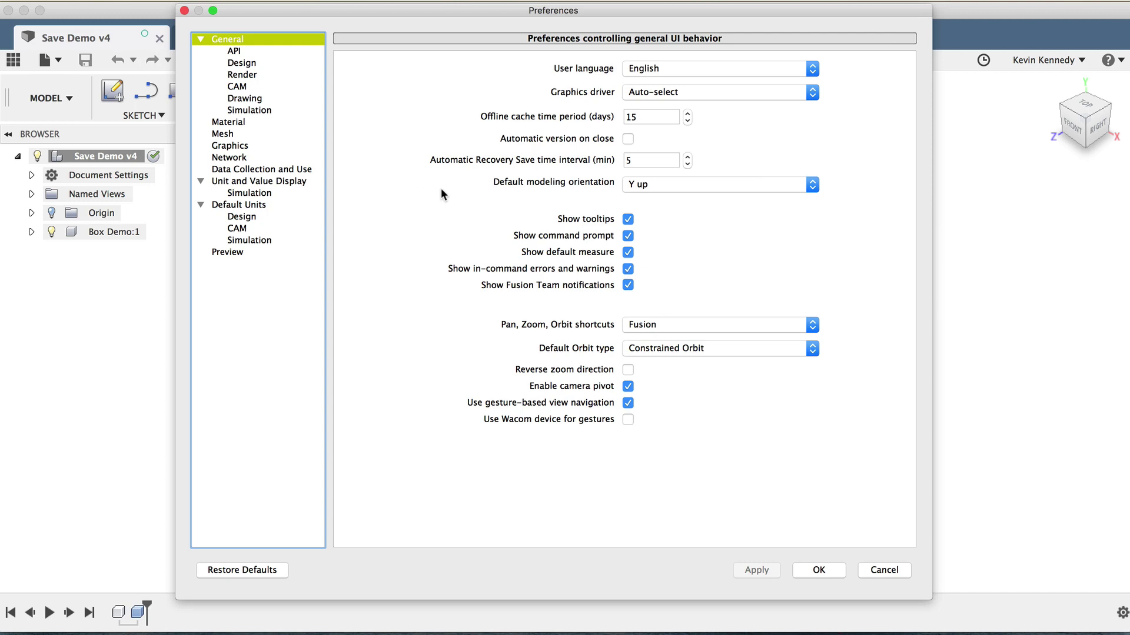
{"action": "left_click", "coordinate": [413, 146]}
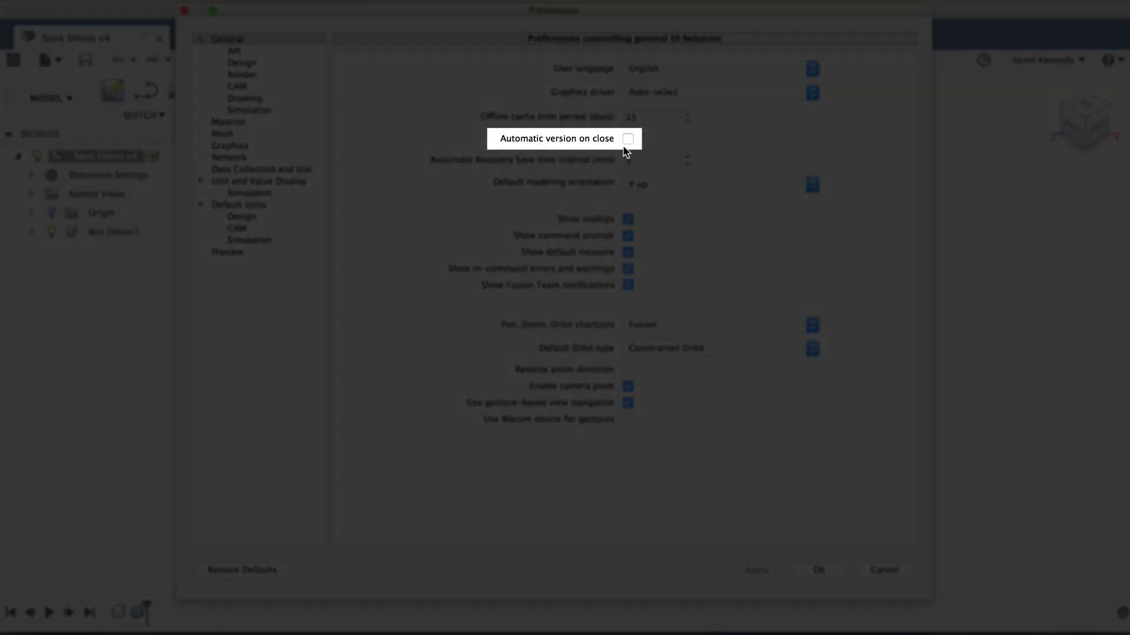
Tick the Automatic version on close checkbox in General preferences.
{"action": "left_click", "coordinate": [628, 142]}
{"action": "left_click", "coordinate": [628, 143]}
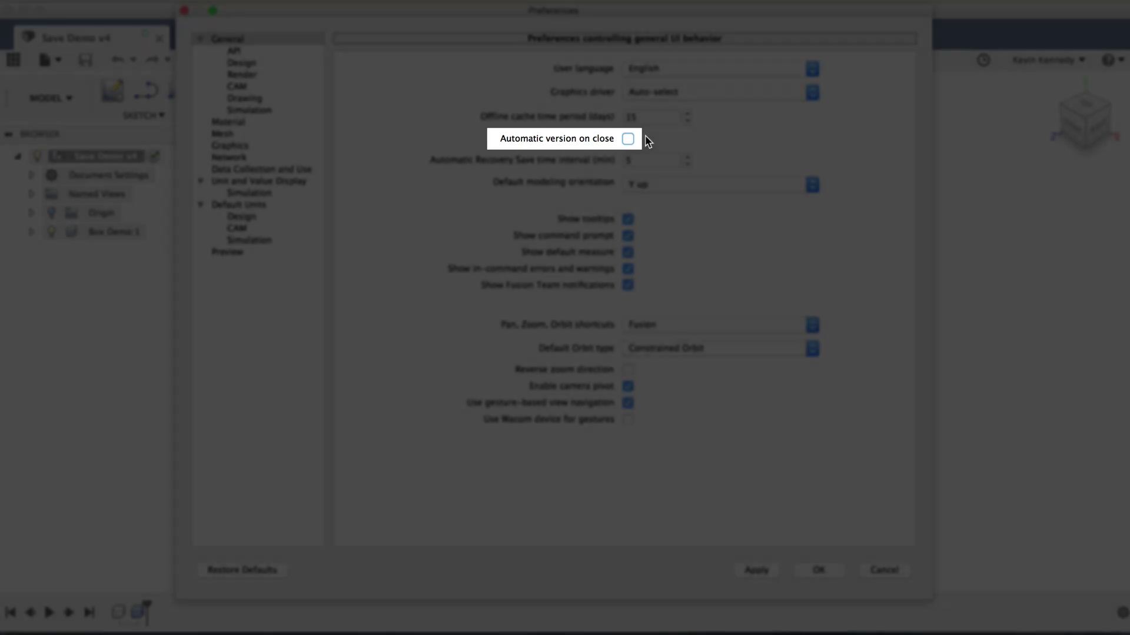
{"action": "left_click", "coordinate": [628, 139]}
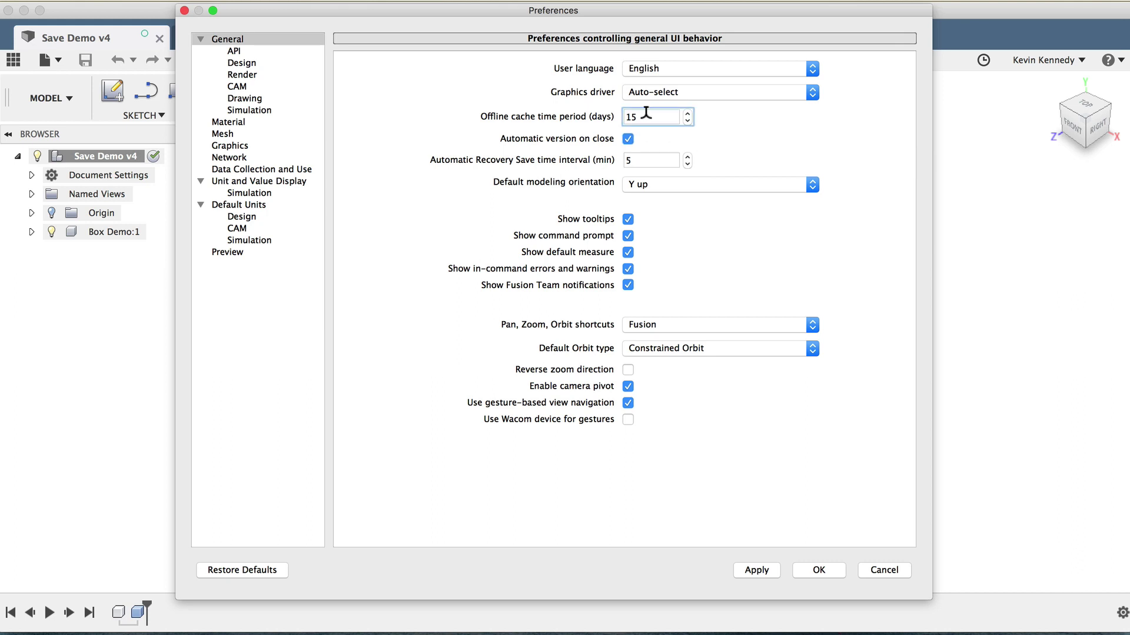
Enter a 60-day offline cache period, then cancel Preferences without applying changes.
{"action": "left_click_drag", "start_coordinate": [647, 117], "coordinate": [619, 117]}
{"action": "type", "text": "60"}
{"action": "key", "text": "Tab"}
{"action": "left_click", "coordinate": [884, 569]}
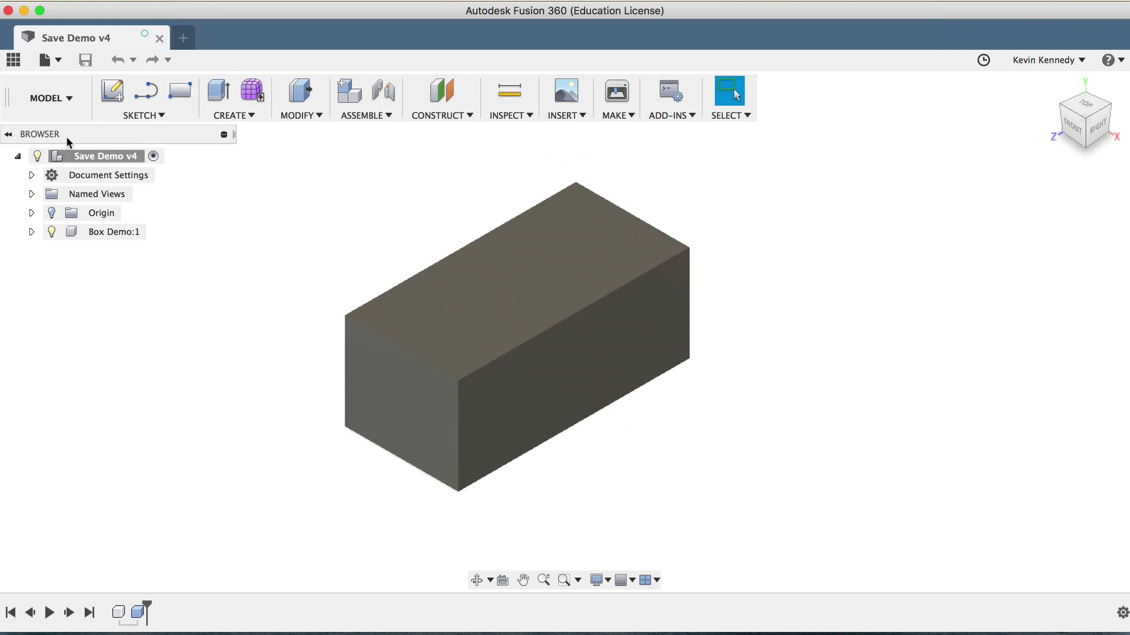
Show the Data Panel and add the Save Demo design to the offline cache.
{"action": "left_click", "coordinate": [13, 59]}
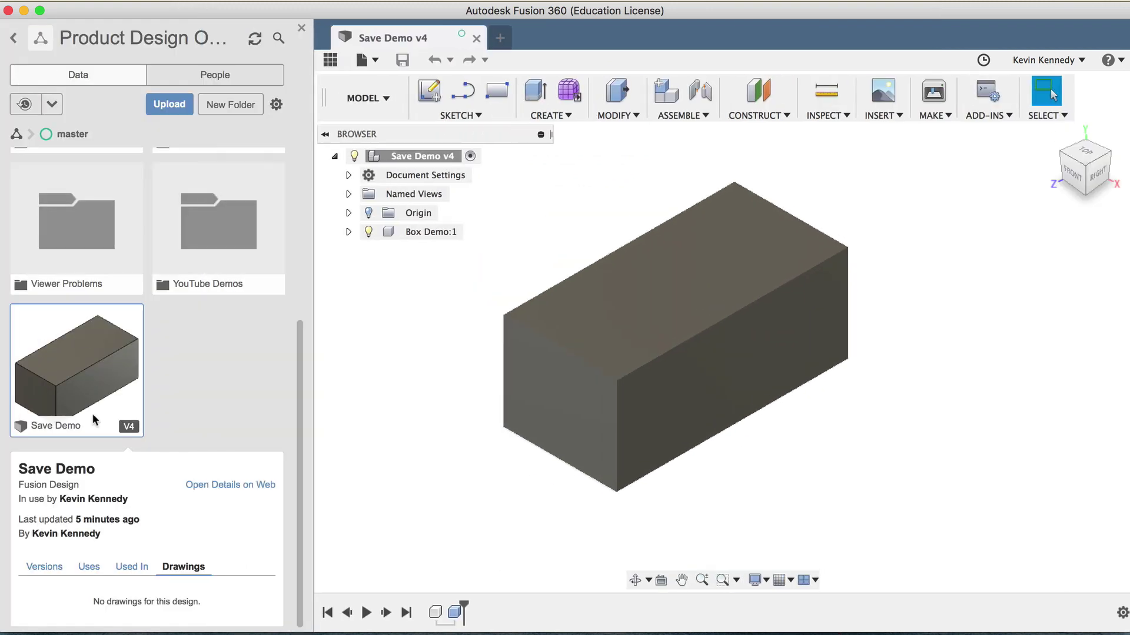
{"action": "right_click", "coordinate": [93, 353]}
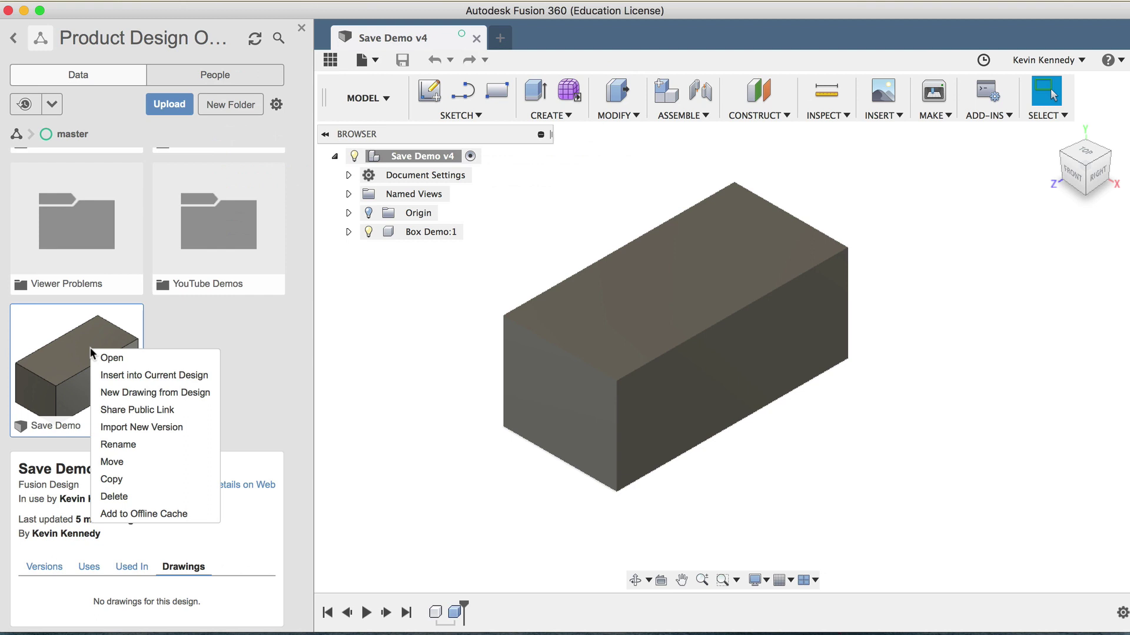
{"action": "left_click", "coordinate": [189, 513]}
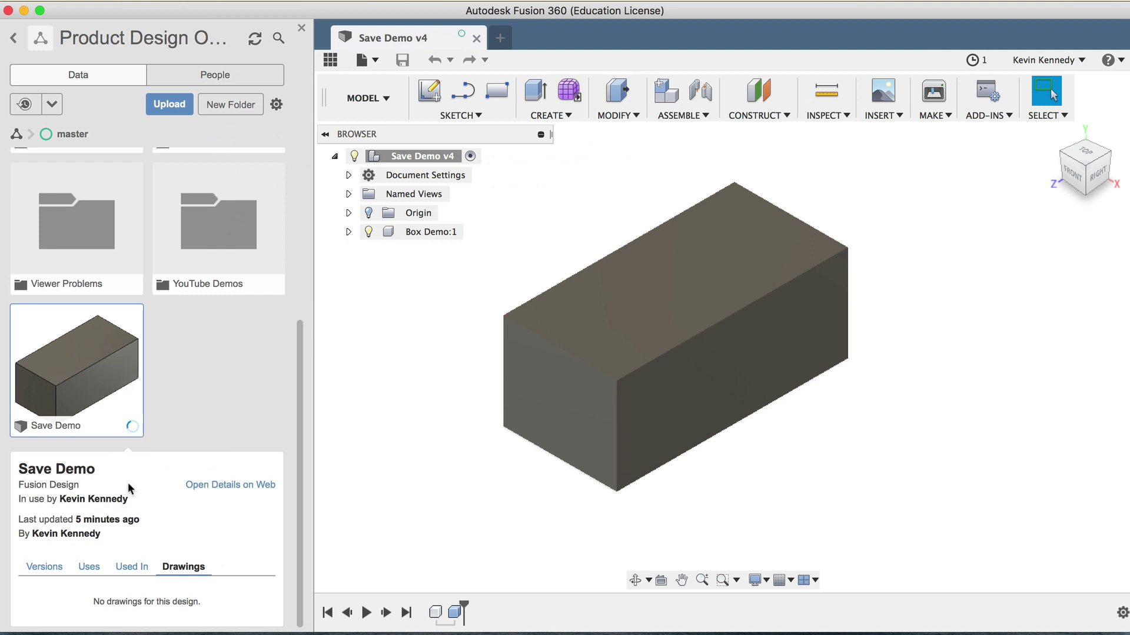
{"action": "left_click", "coordinate": [170, 431]}
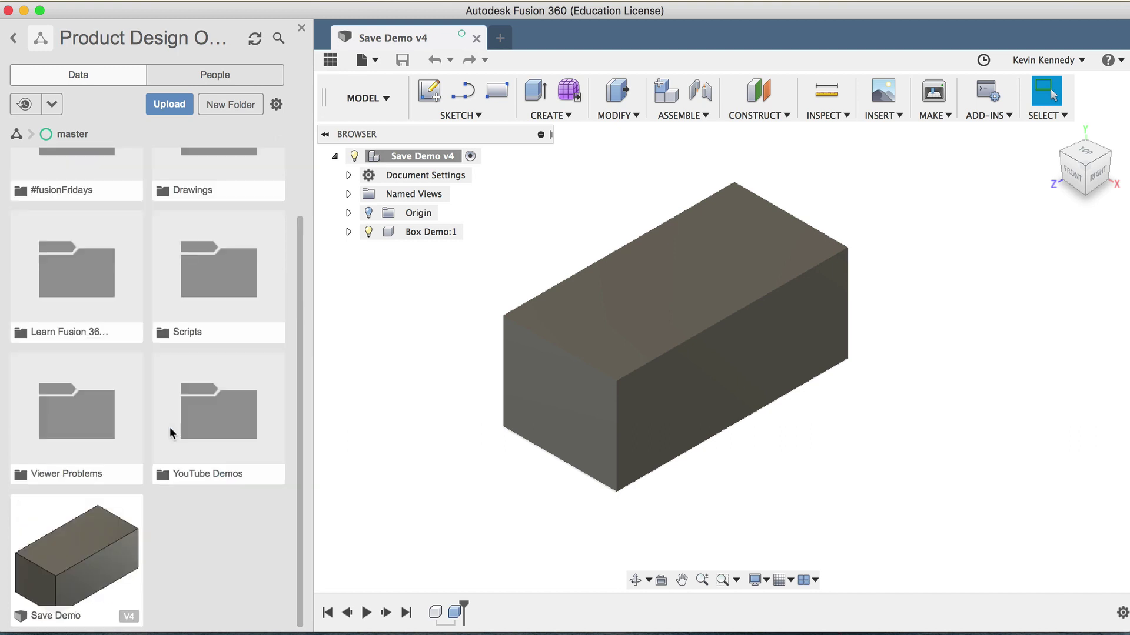